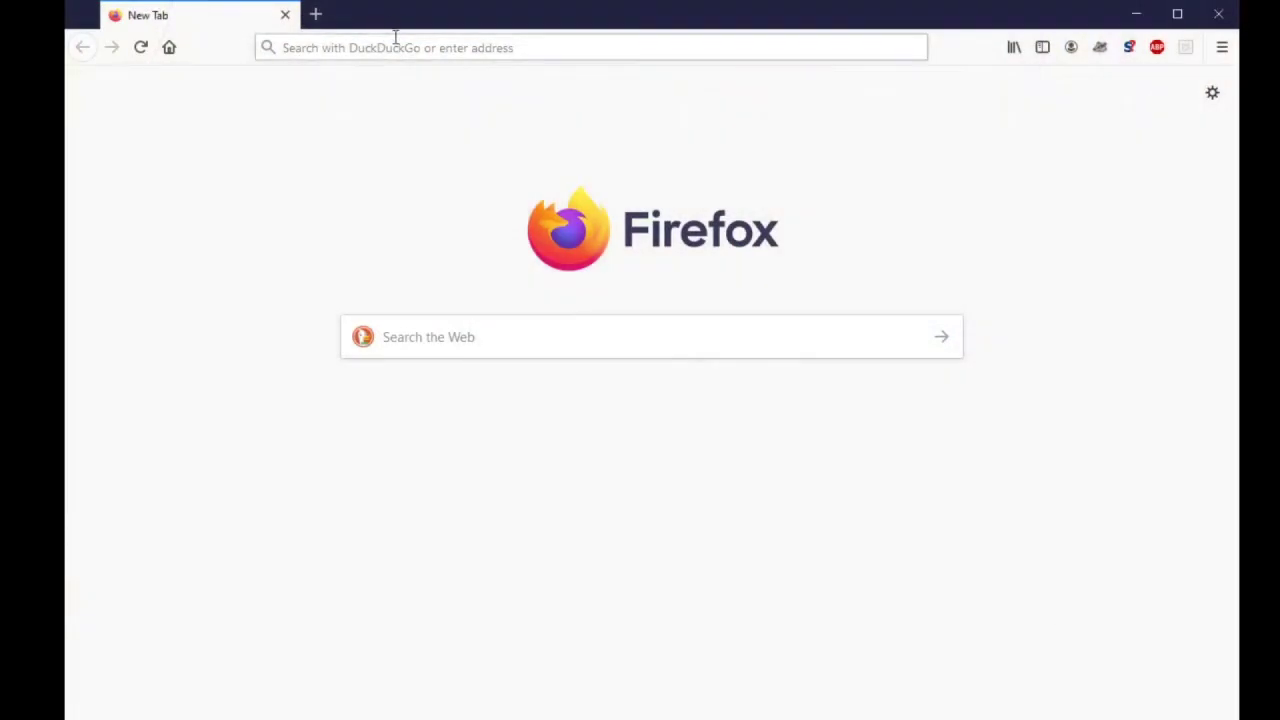
- Enter the artist site's /shakuhachi URL in the Firefox address bar and load the trainer page
click(383, 50)
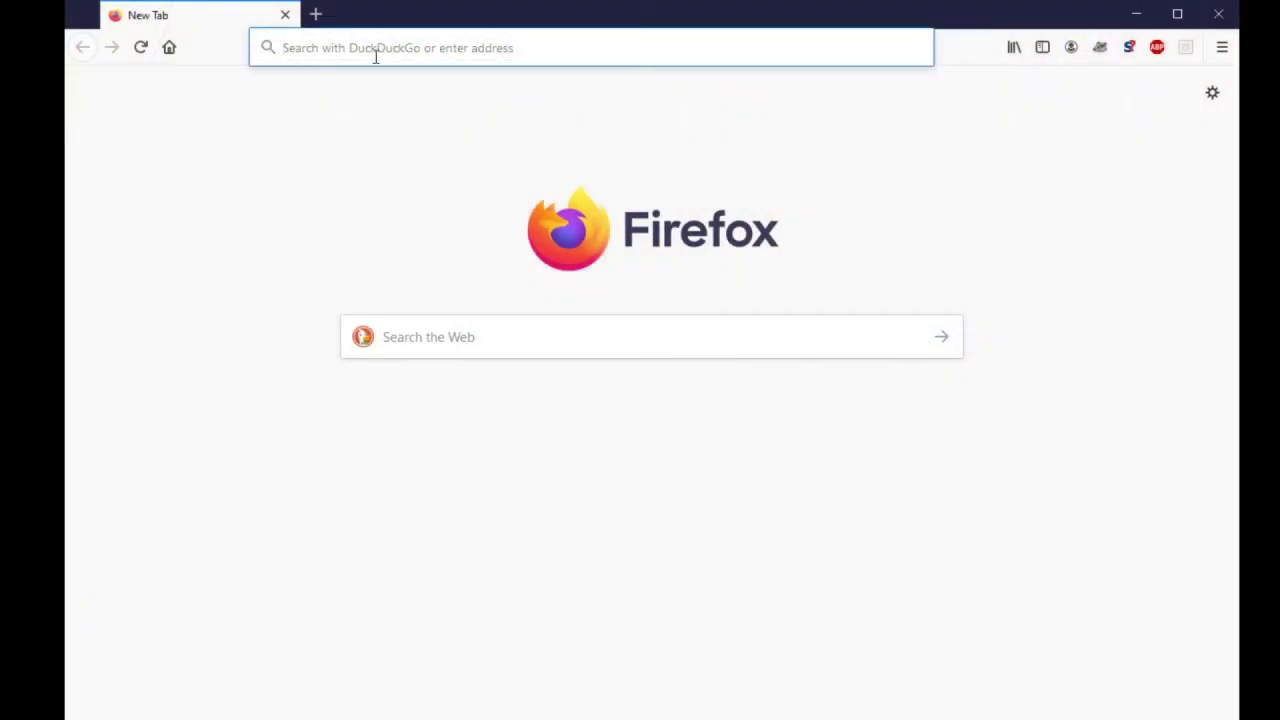
text(h)
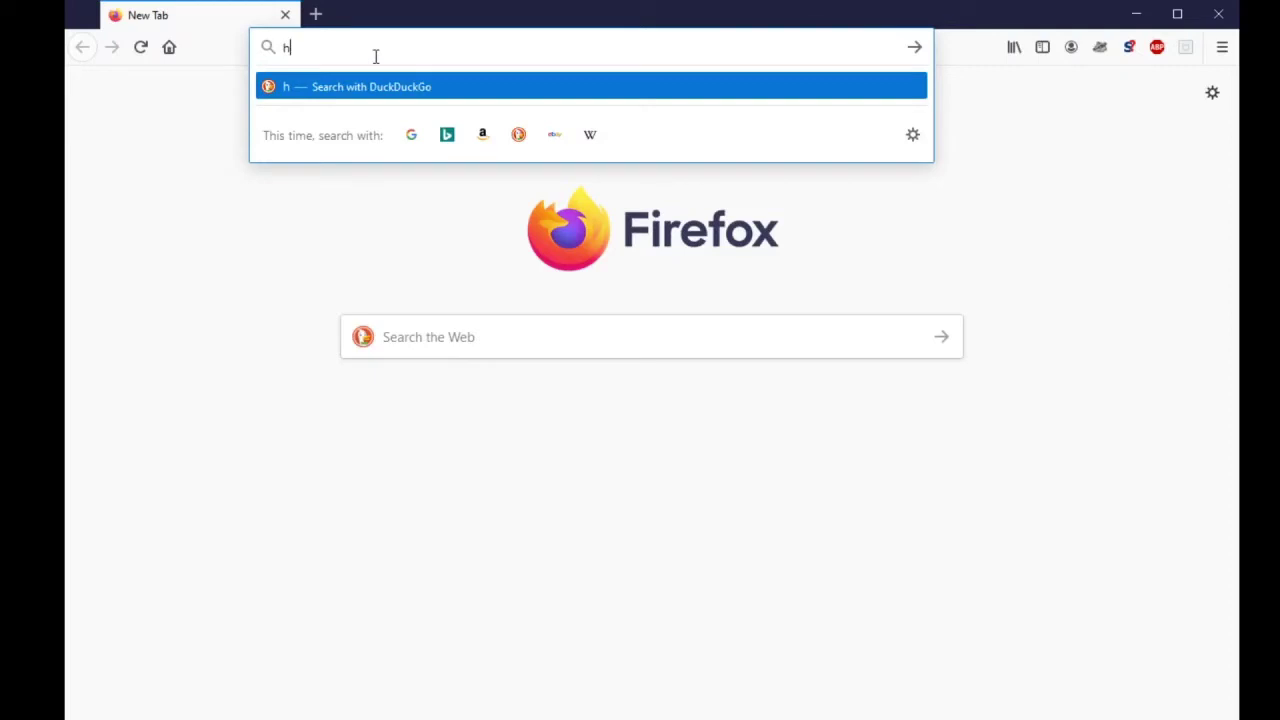
text(tpp)
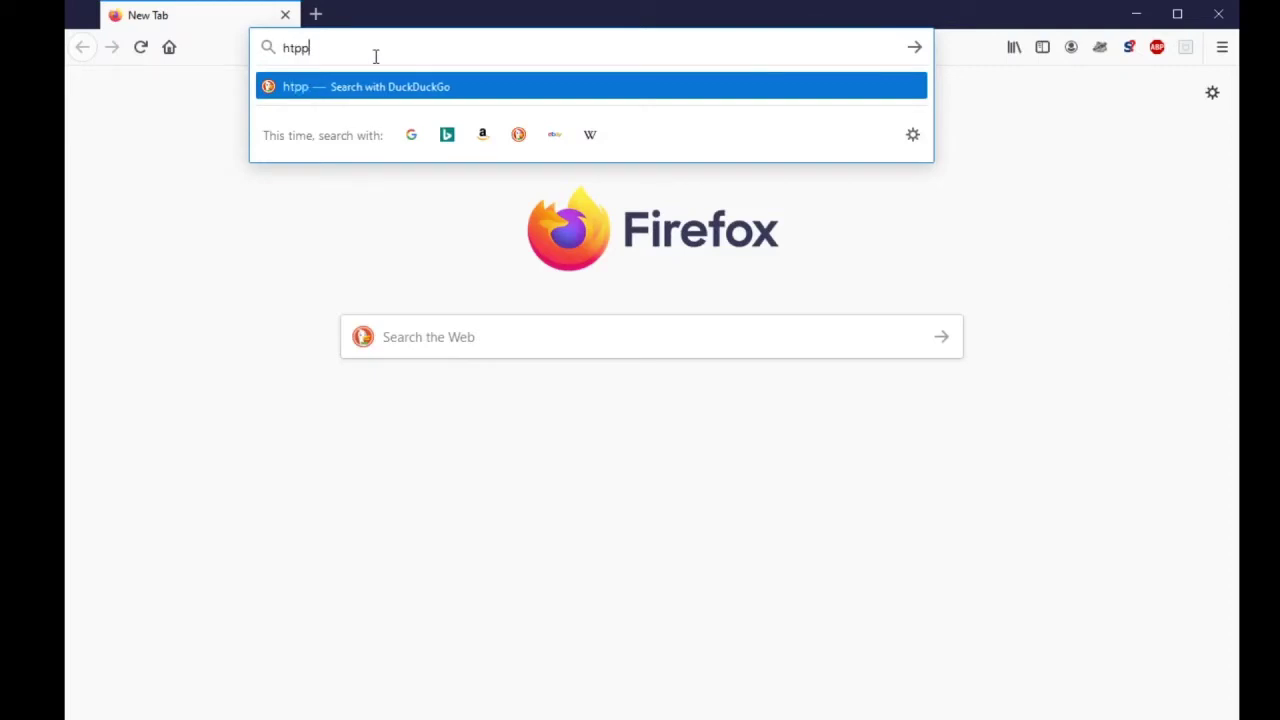
key(BackSpace)
key(BackSpace)
key(BackSpace)
key(BackSpace)
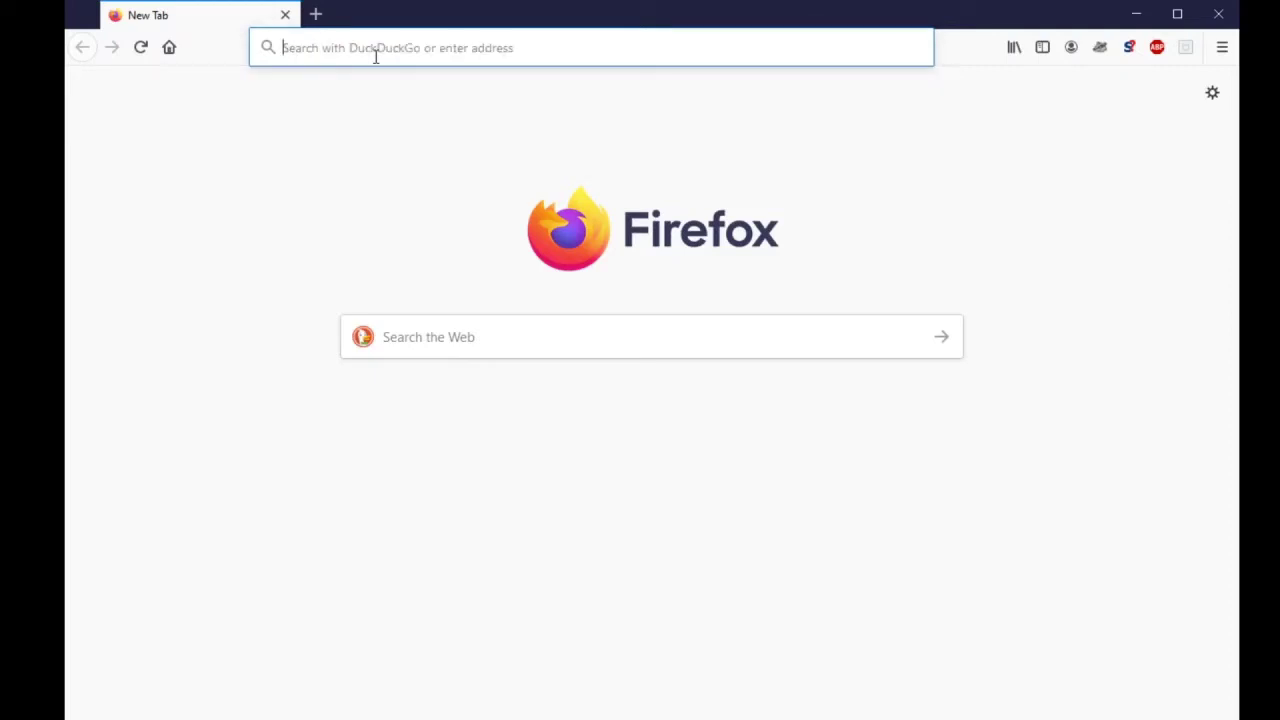
text(http)
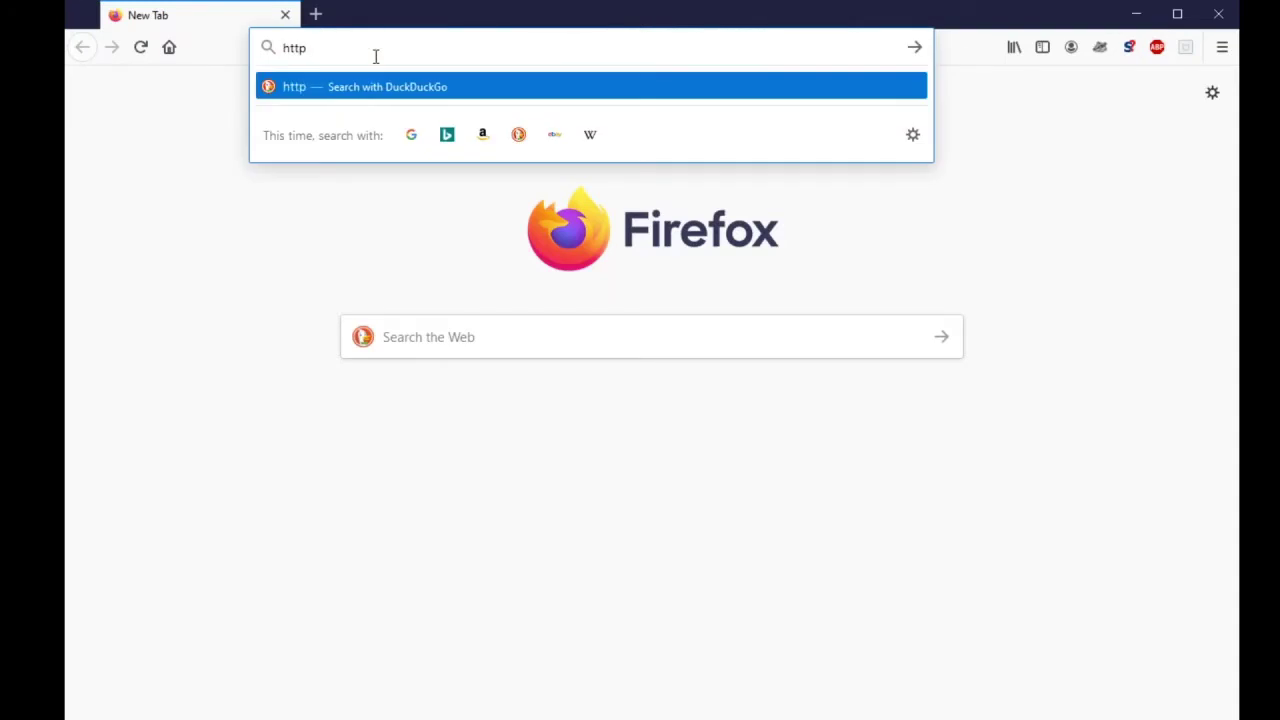
text(://)
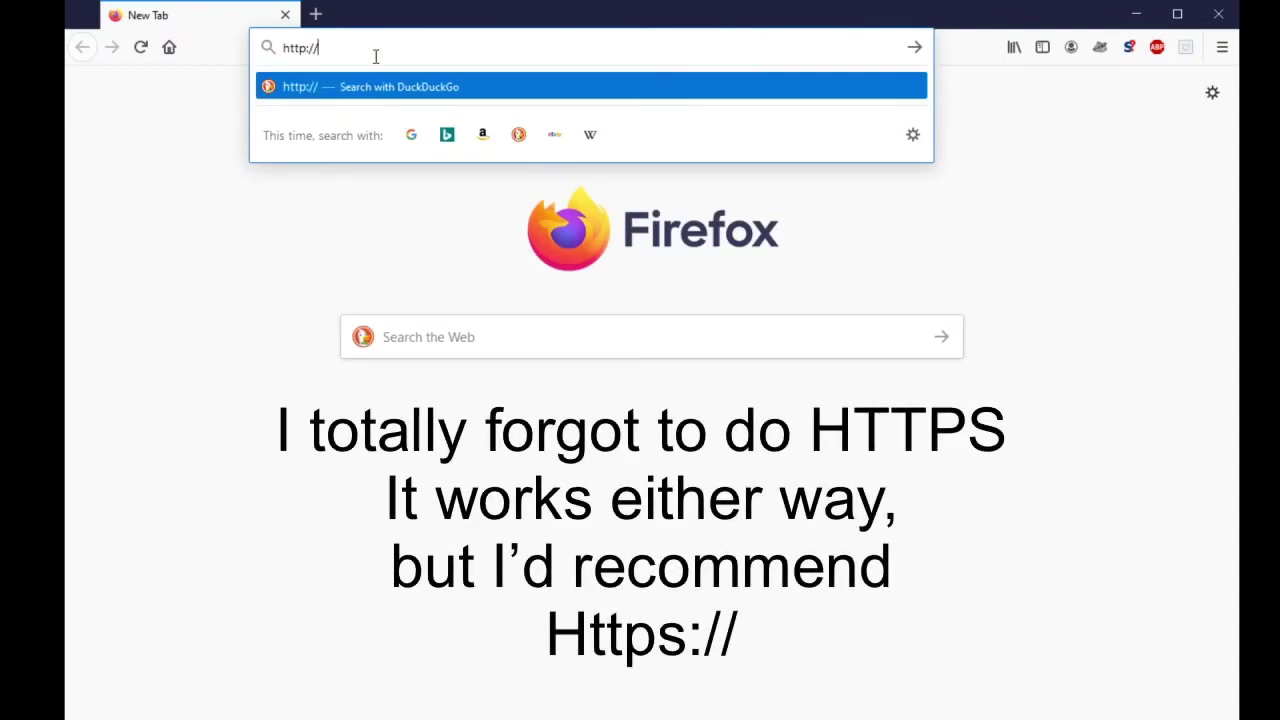
text(emilyking)
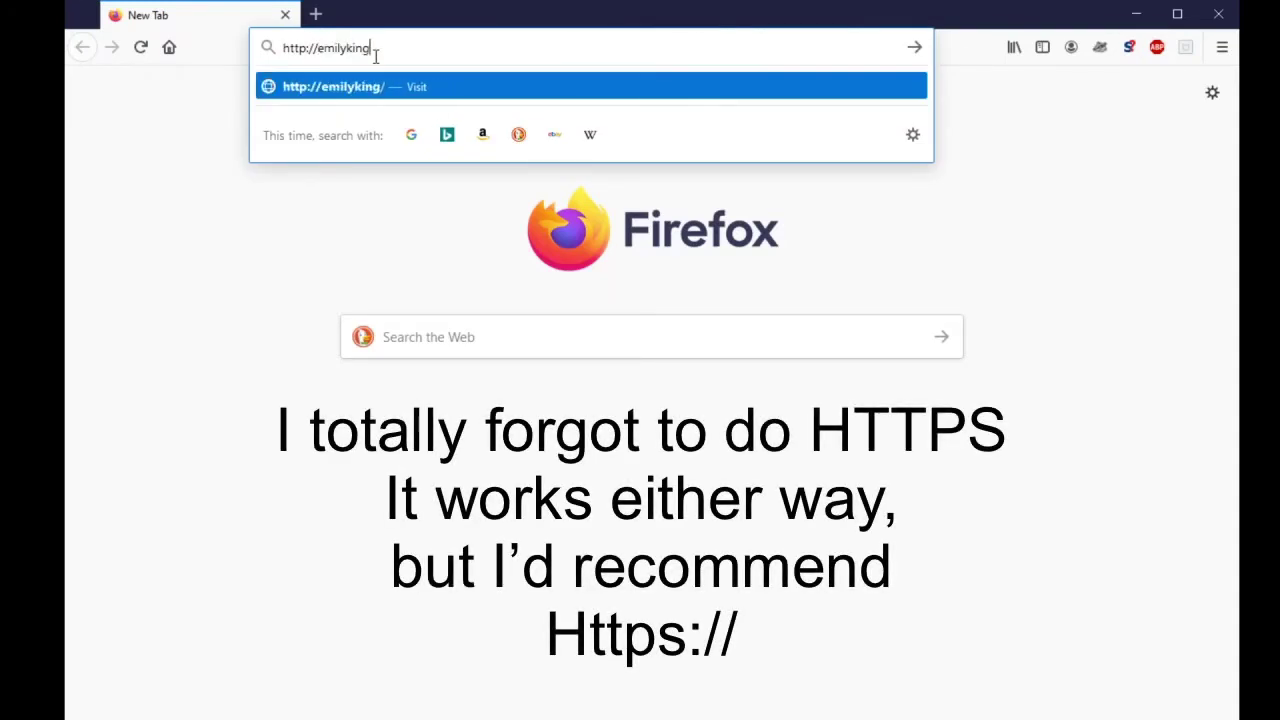
text(fineart.com)
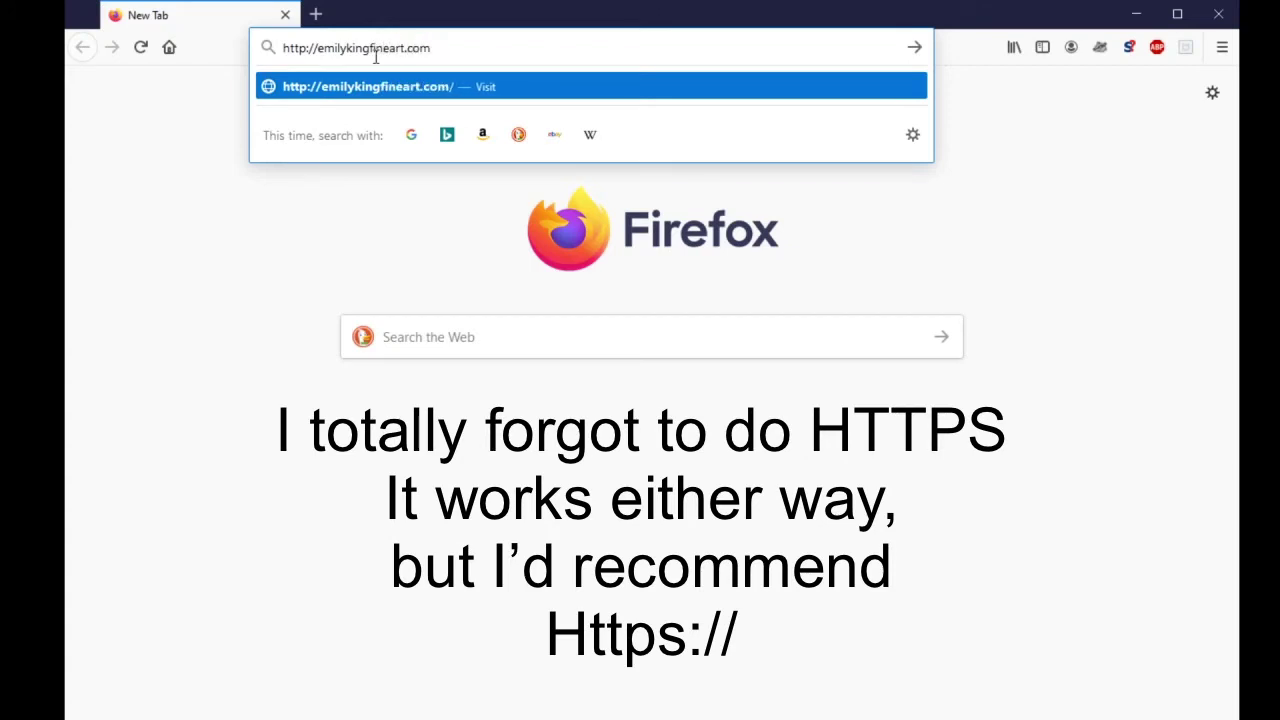
text(/)
text(shakuhachi)
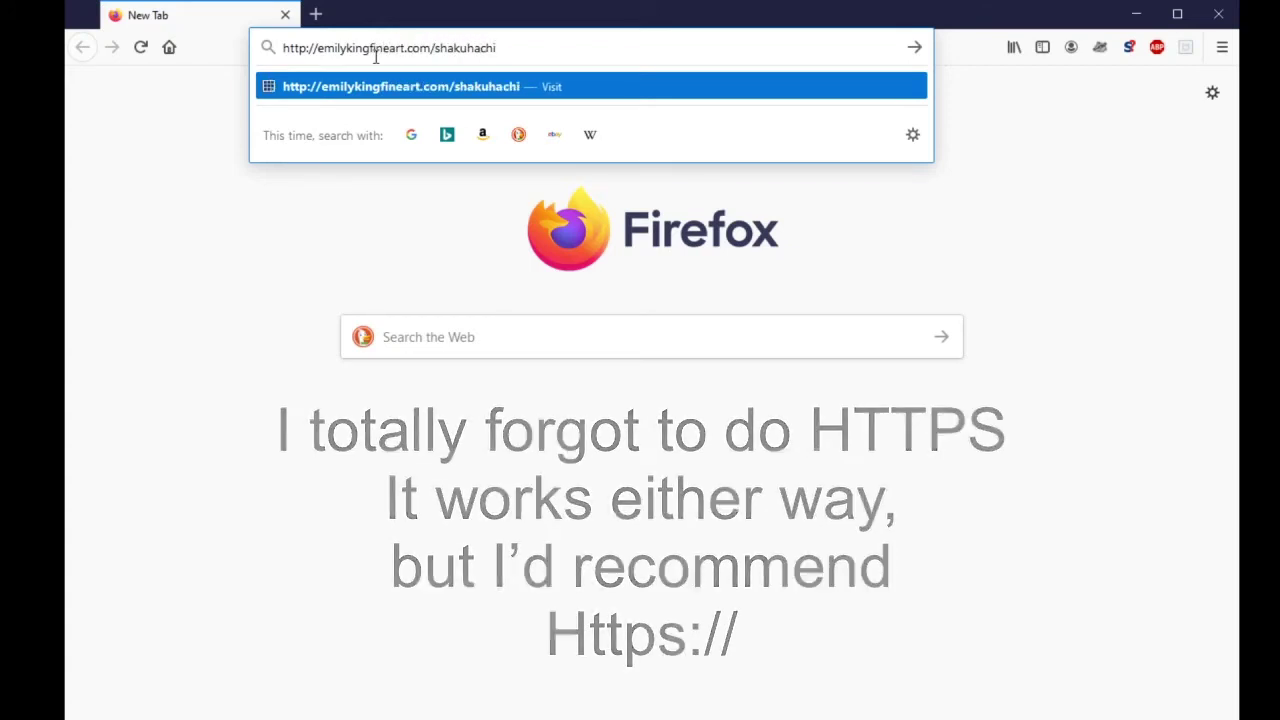
key(Return)
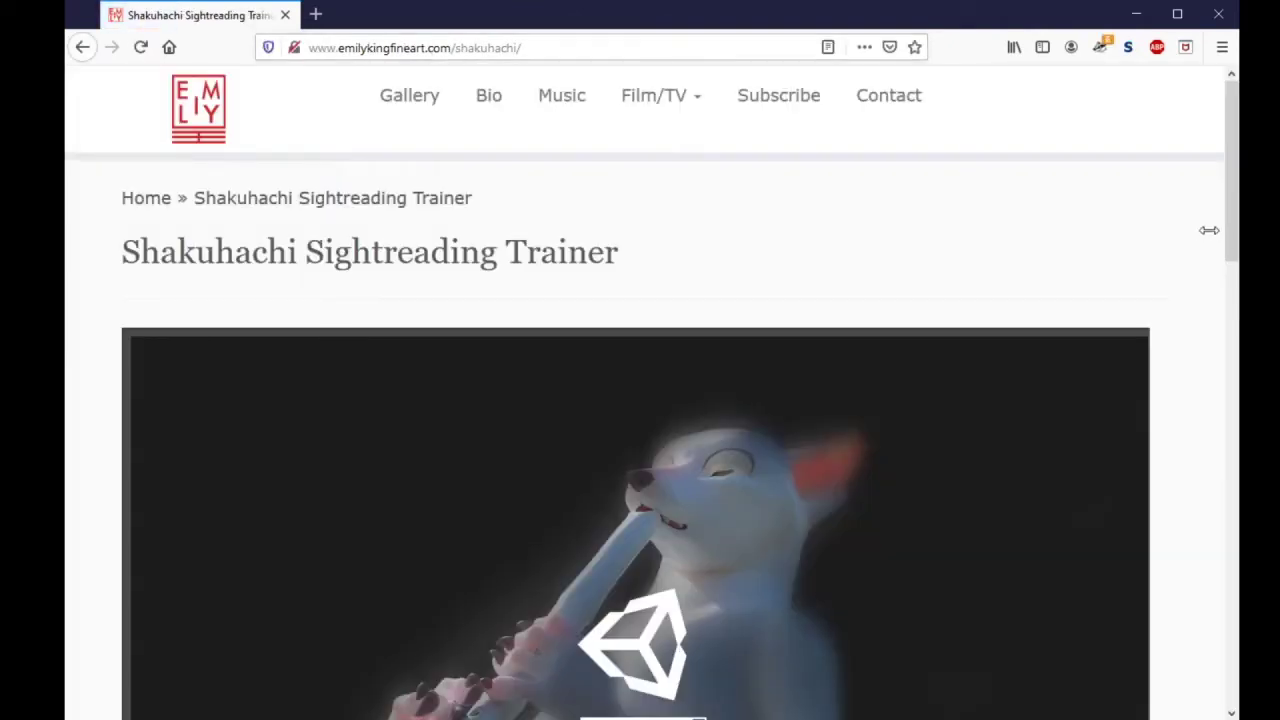
- Scroll to the embedded trainer and start the Scale Mode score playing at tempo 60
drag(1228, 230, 1230, 313)
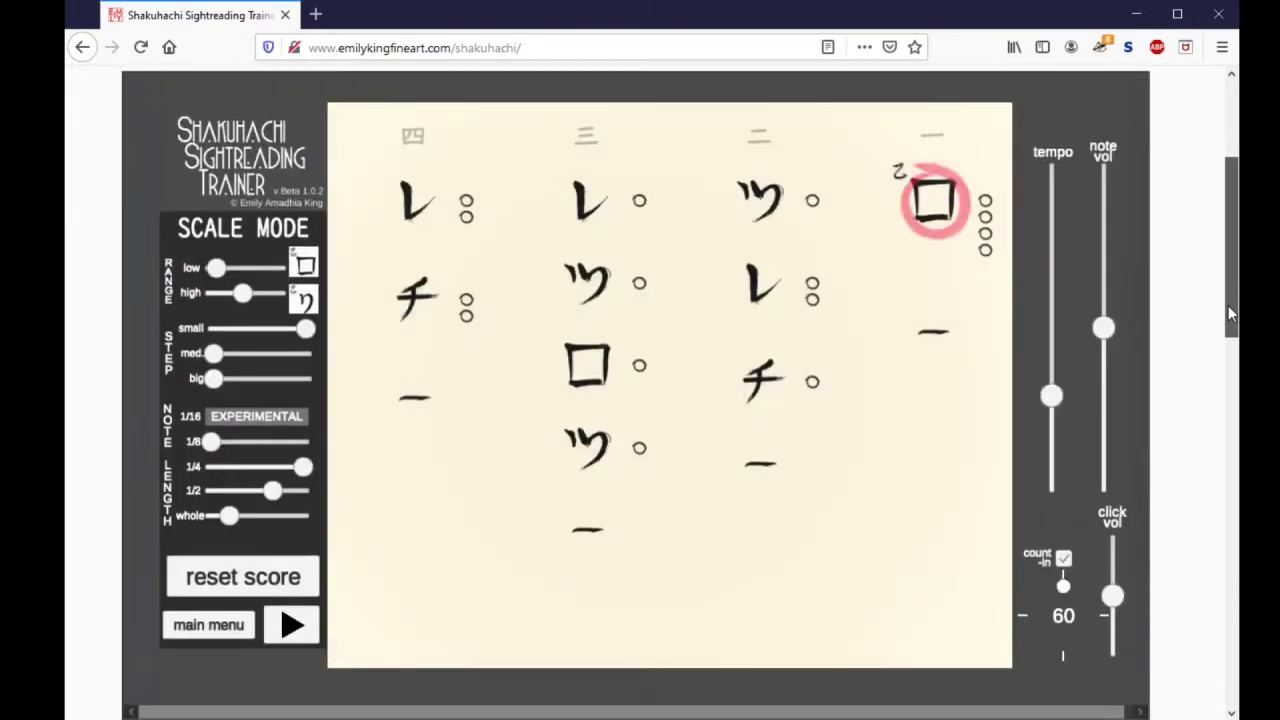
click(294, 638)
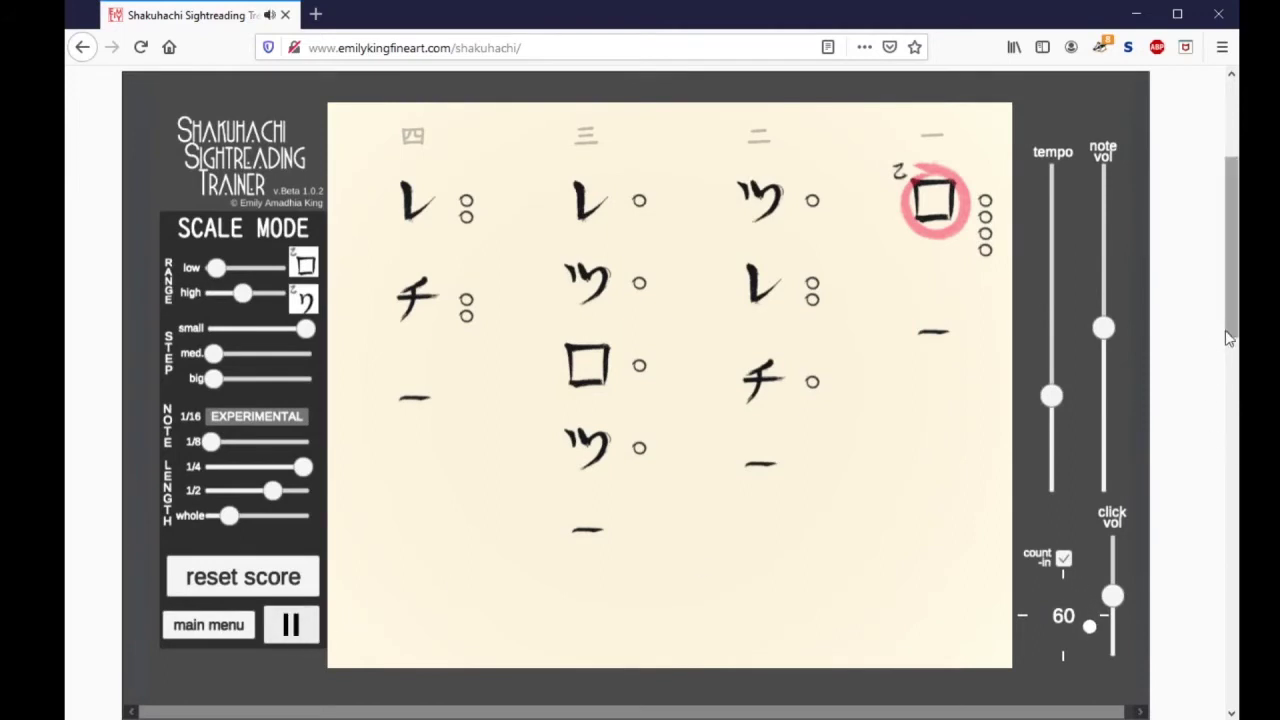
drag(1227, 336, 1232, 366)
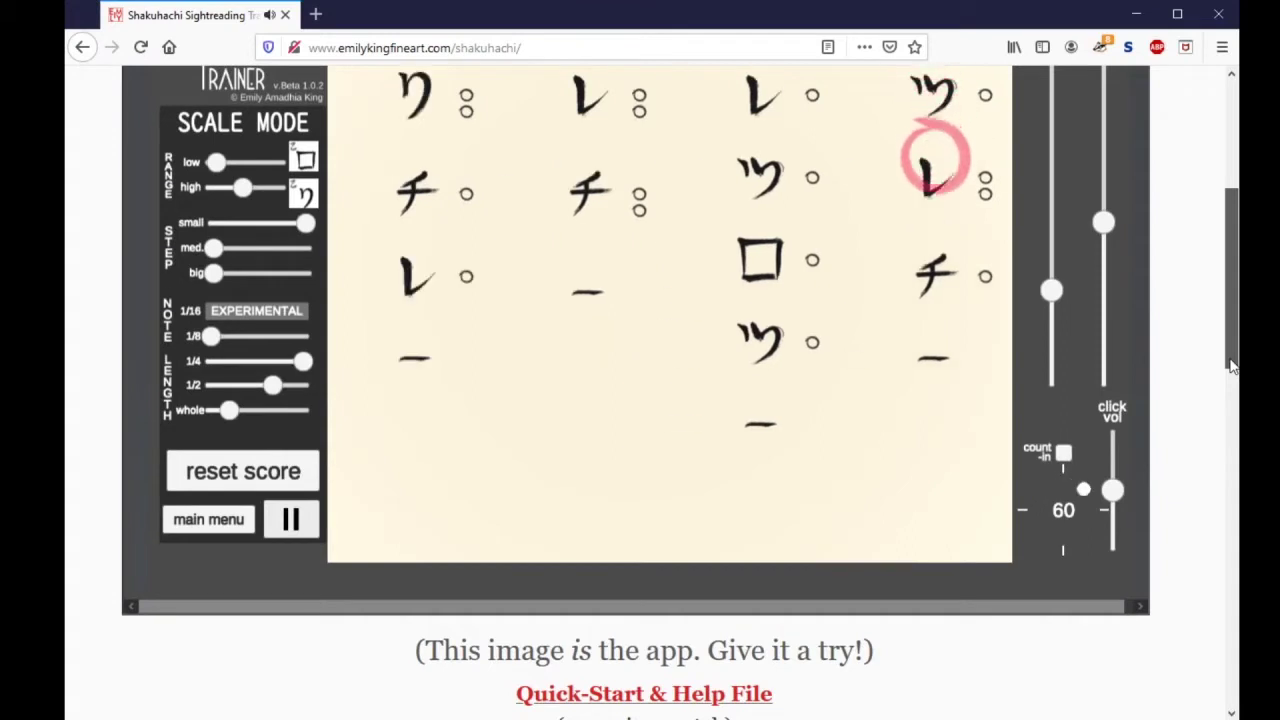
drag(1232, 366, 1232, 345)
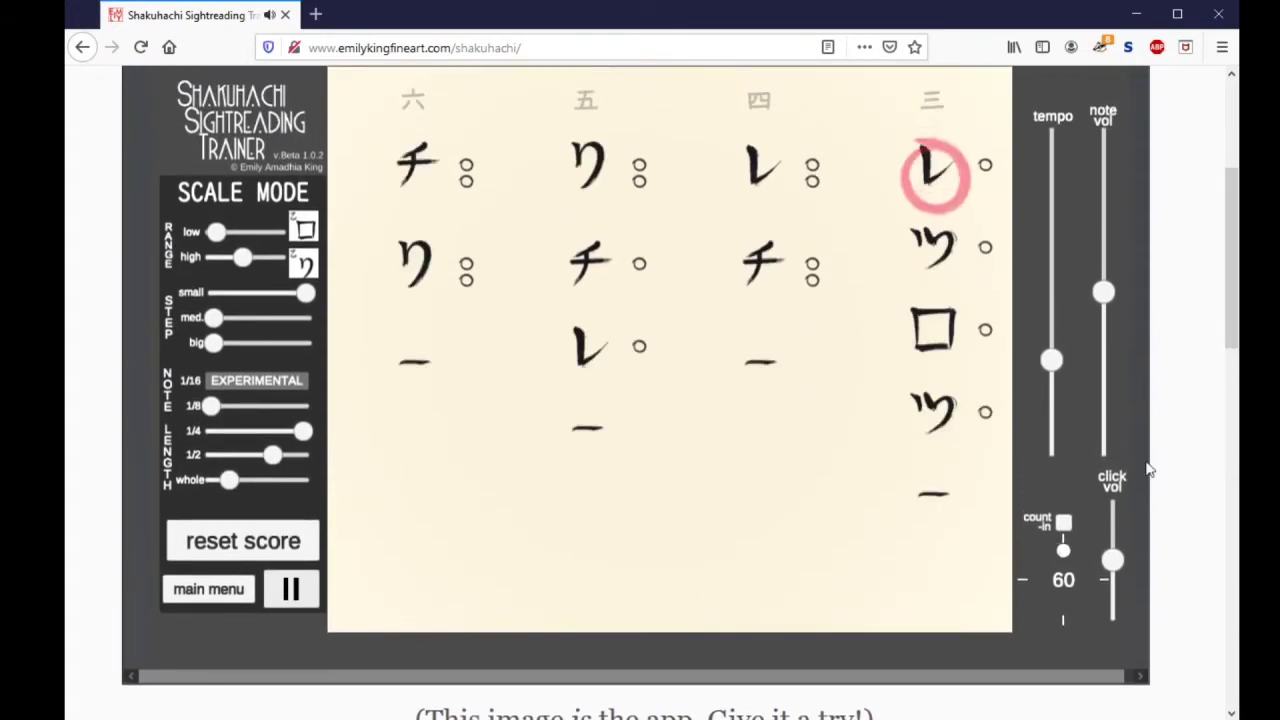
drag(1234, 337, 1234, 350)
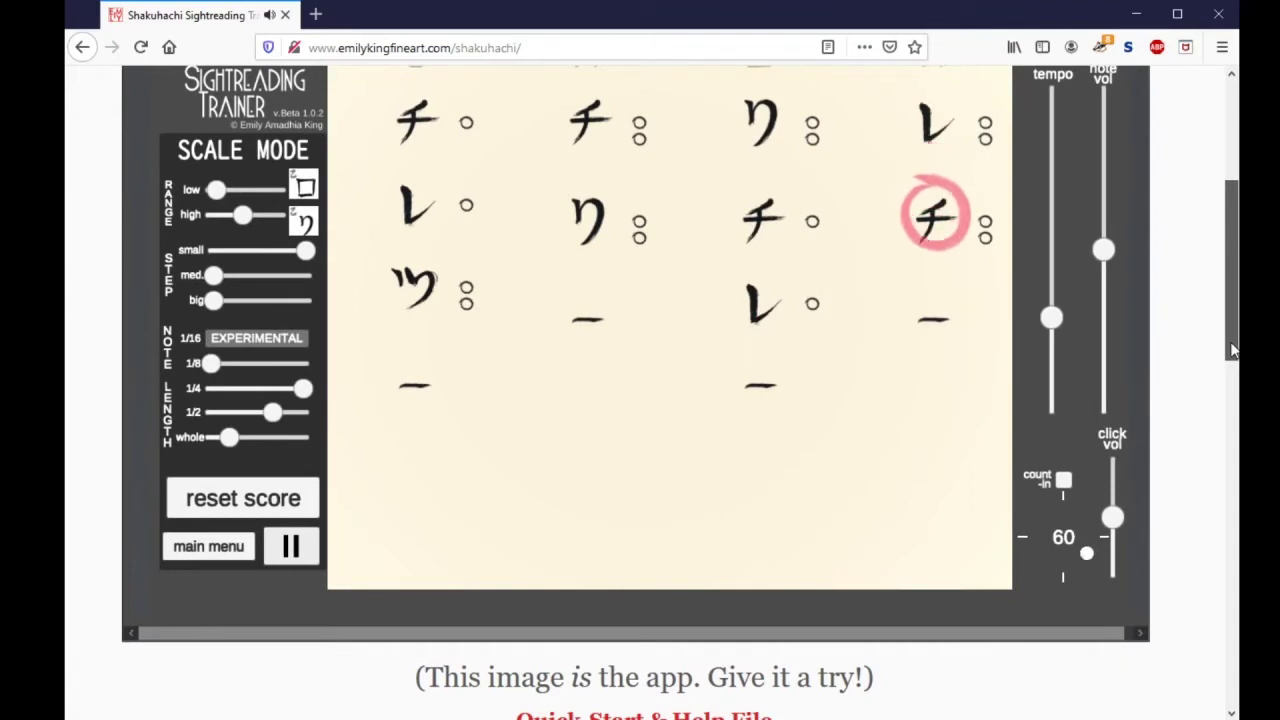
drag(1232, 350, 1232, 357)
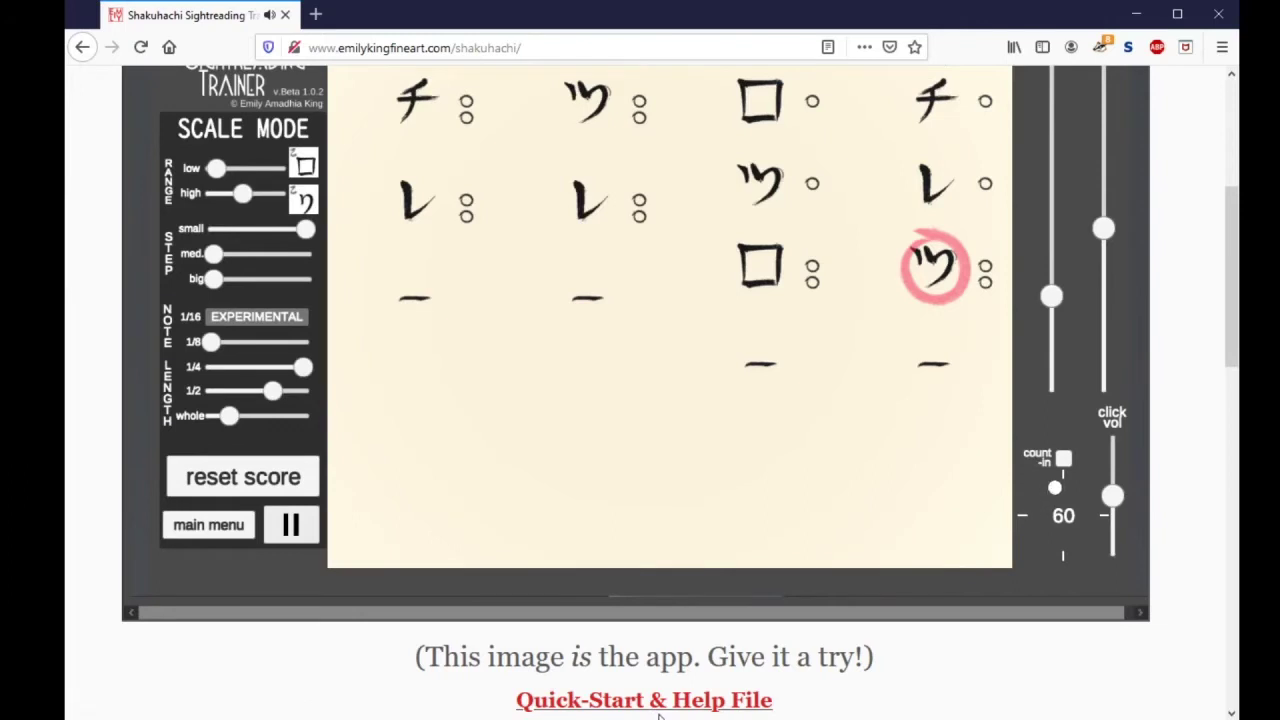
scroll(1200, 349, up, 3)
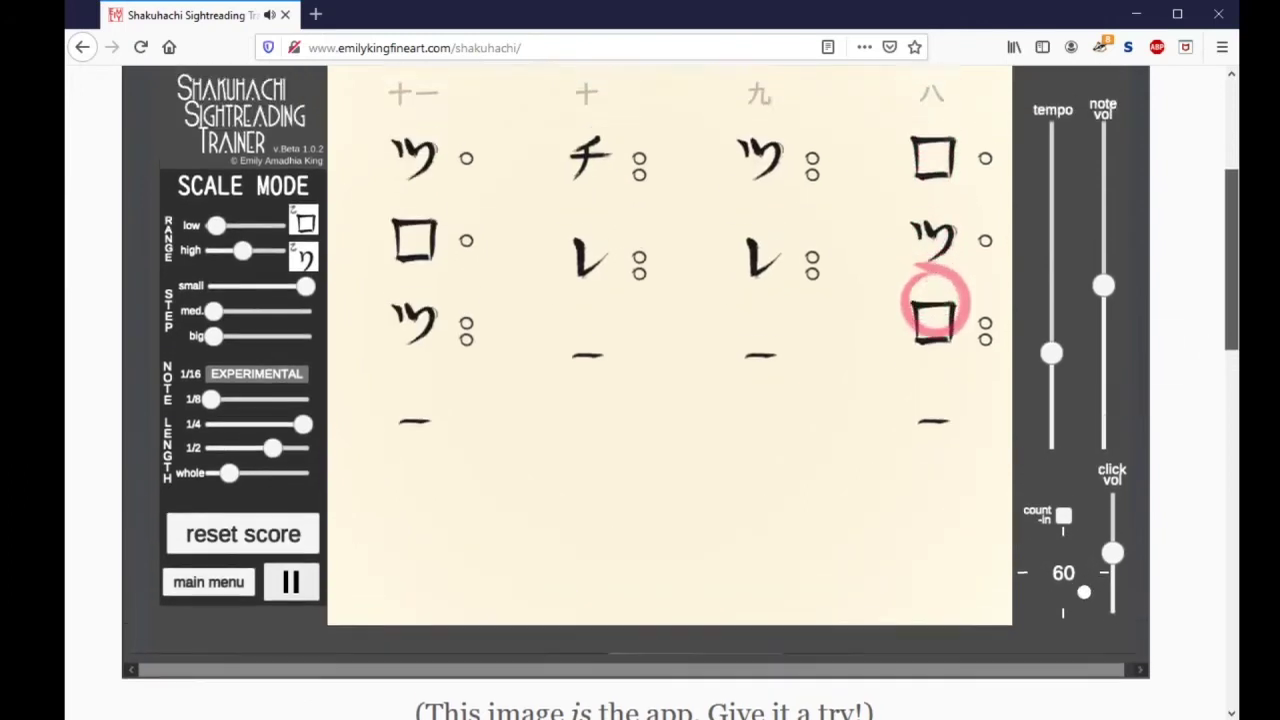
scroll(1098, 388, down, 1)
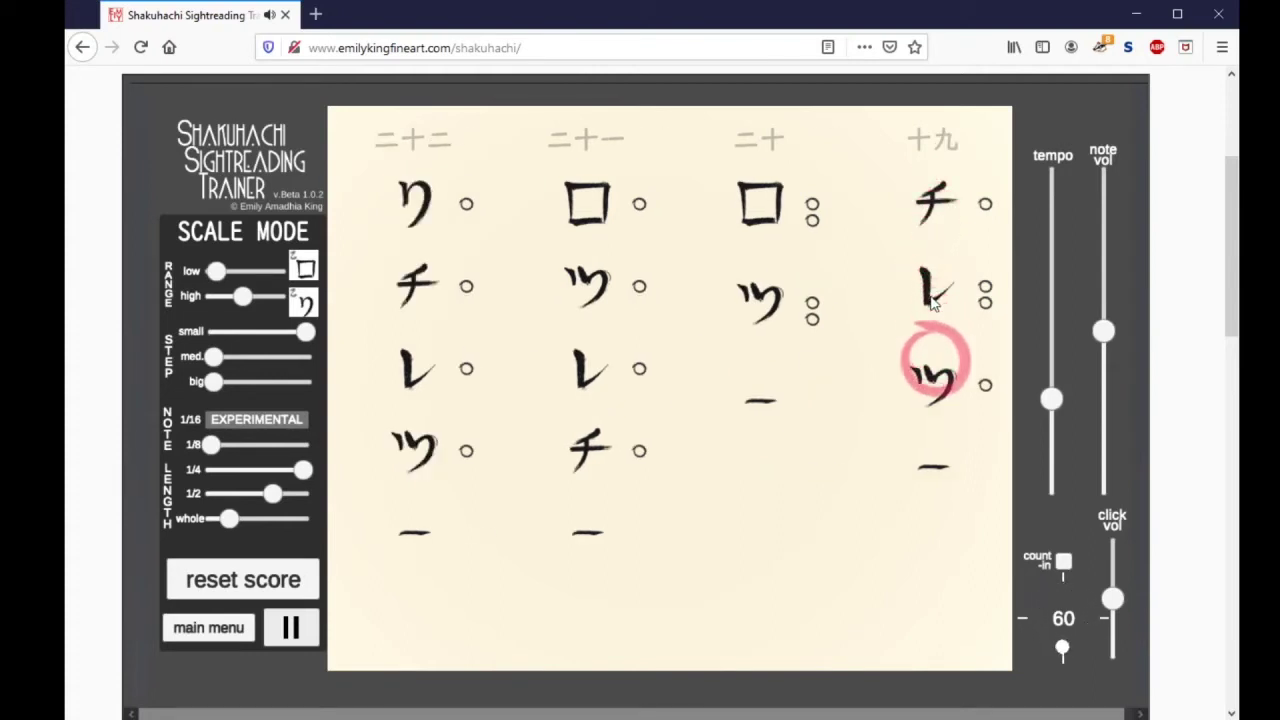
- Set the tempo to 72 and turn up the note and metronome click volumes
drag(1050, 398, 1055, 270)
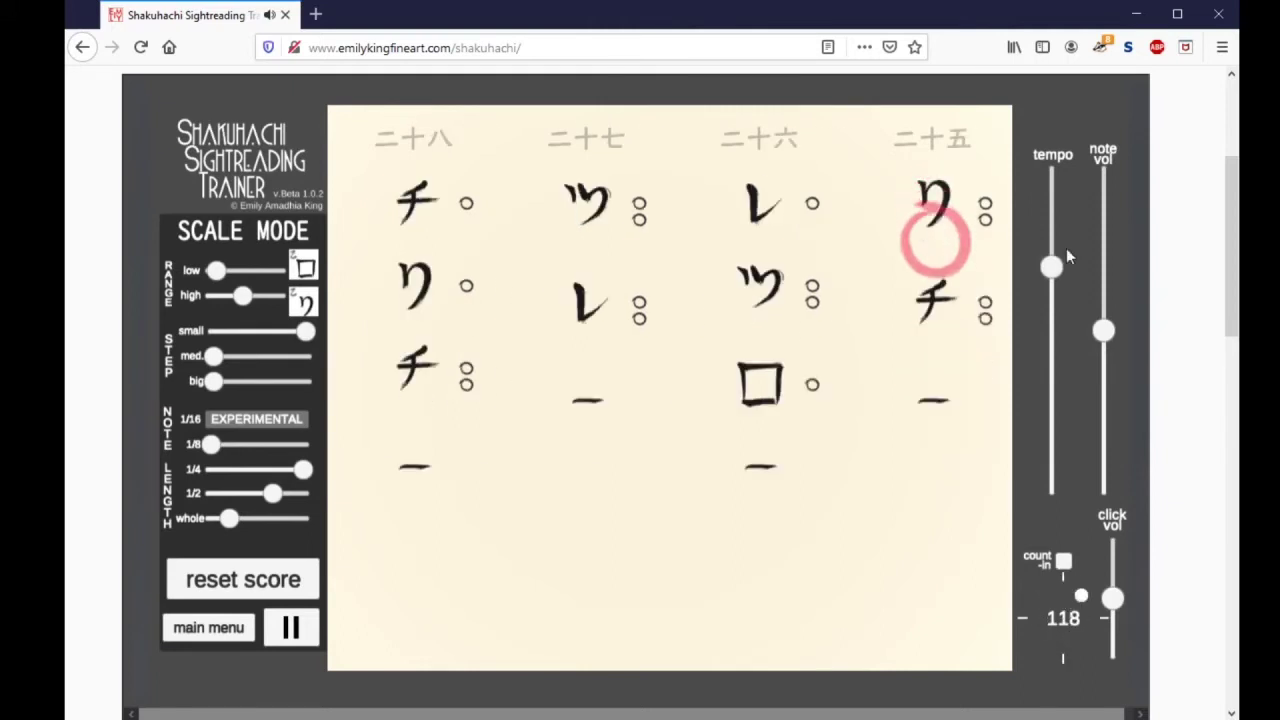
drag(1051, 267, 1058, 371)
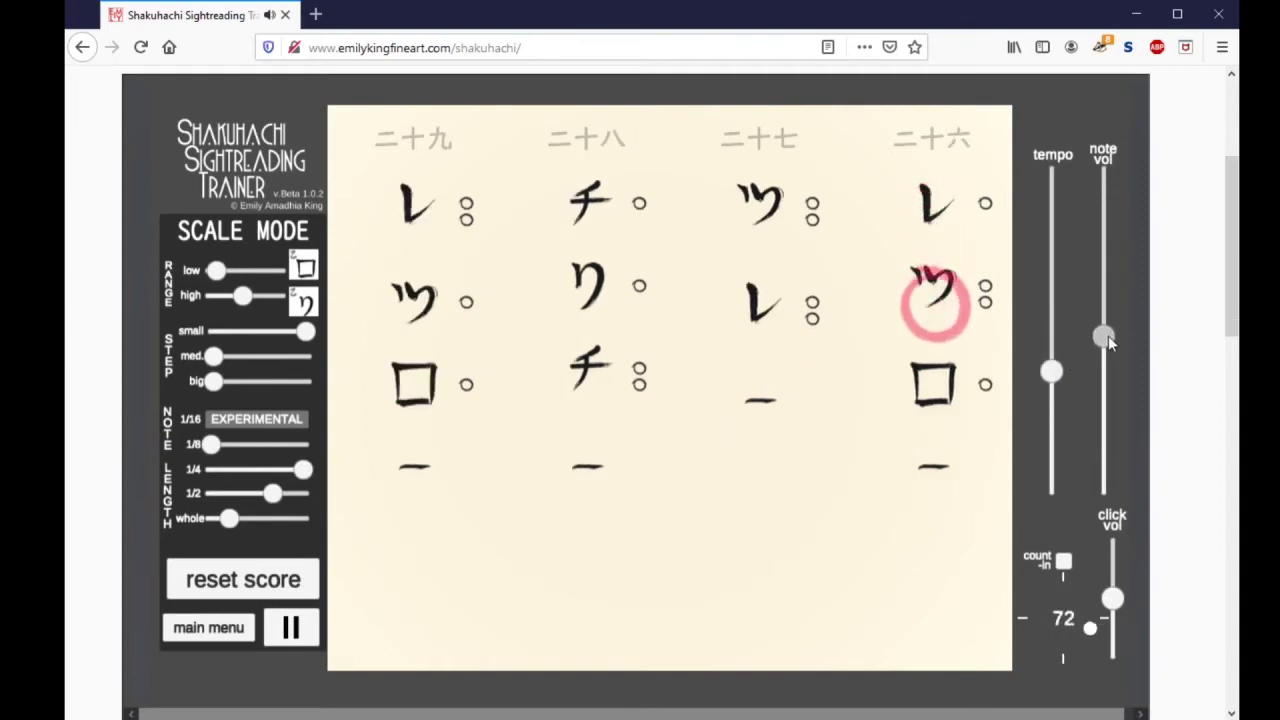
drag(1108, 335, 1104, 488)
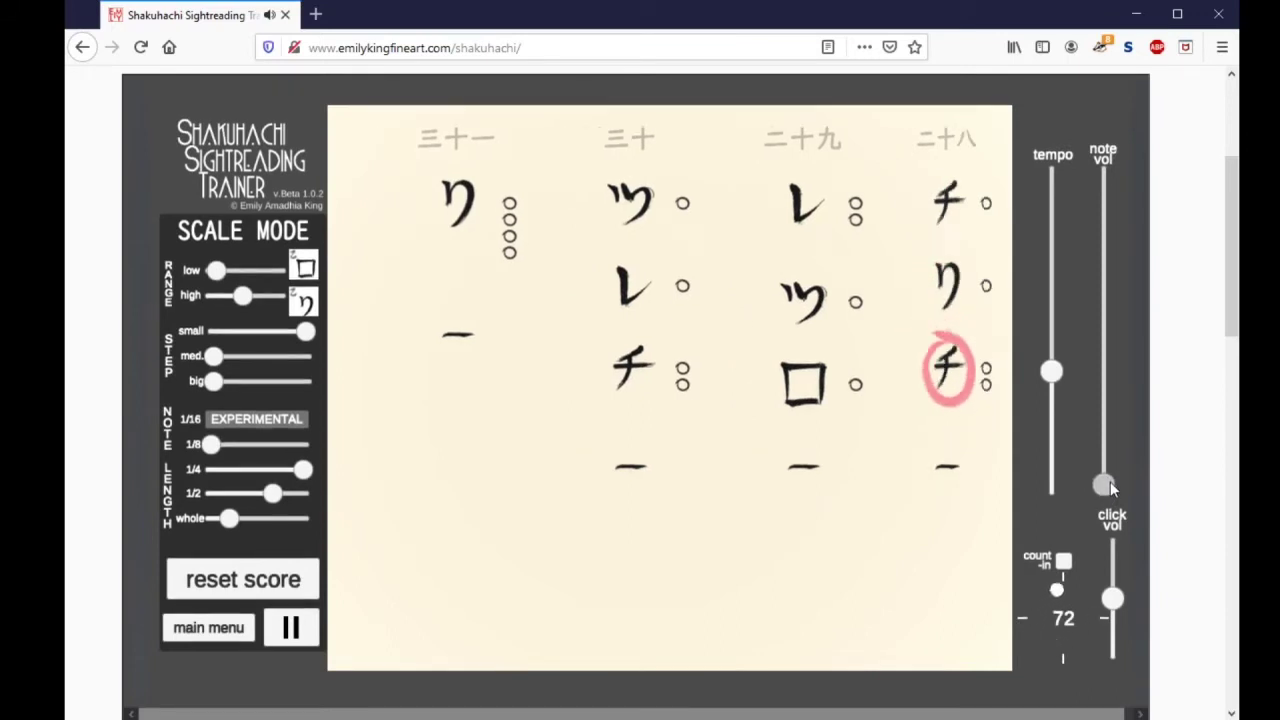
drag(1107, 488, 1104, 364)
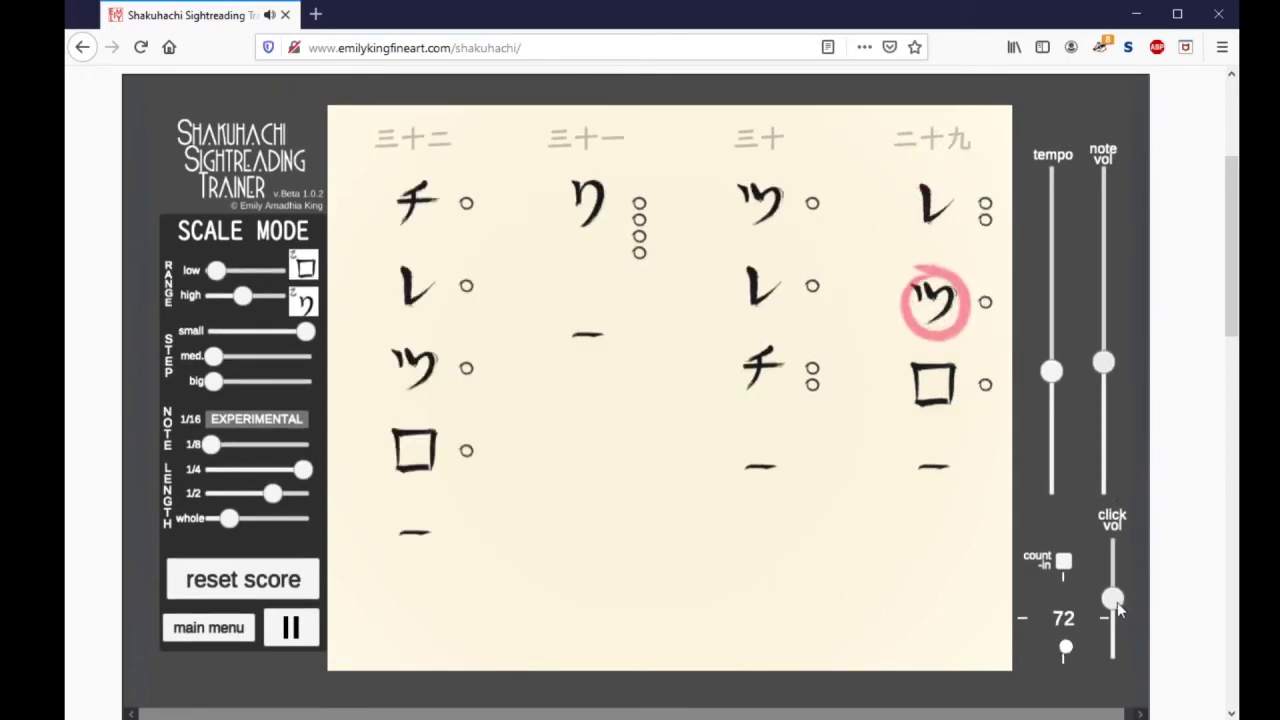
mouse_move(1116, 599)
mouse_down()
mouse_move(1127, 562)
mouse_move(1127, 663)
mouse_move(1122, 593)
mouse_up()
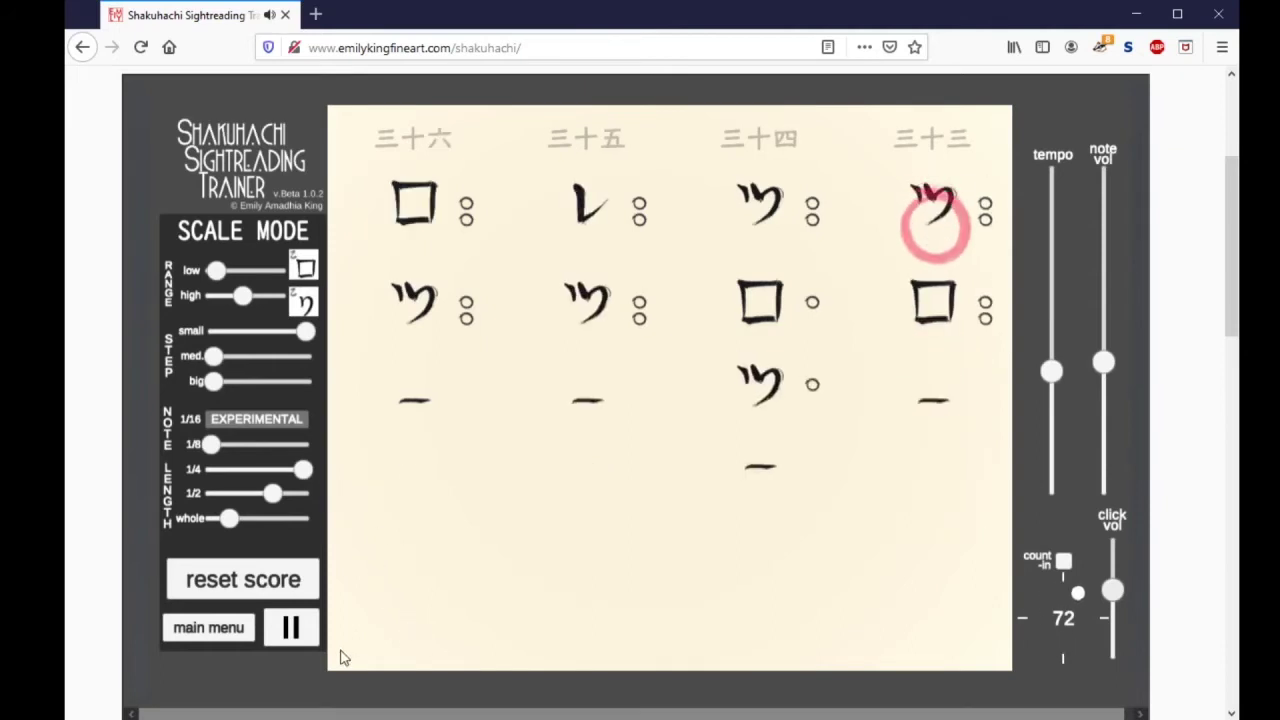
- Pause the scrolling playback and open the main settings menu
click(298, 628)
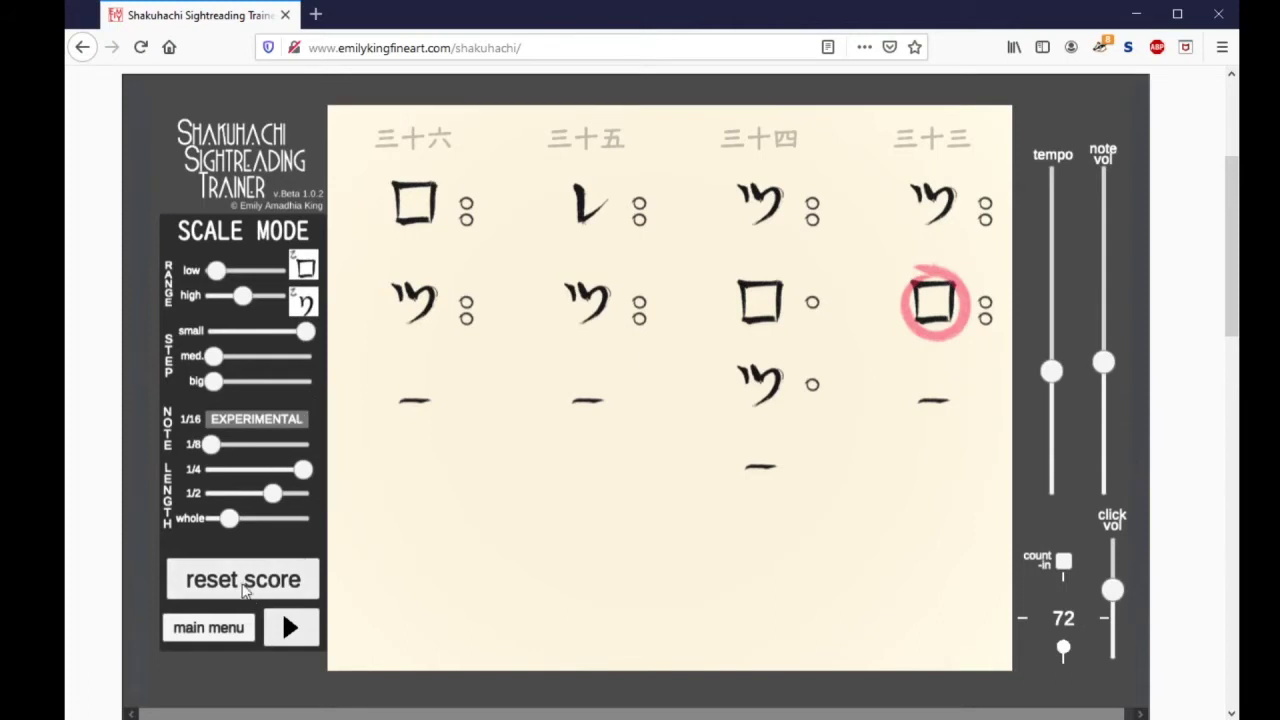
click(213, 640)
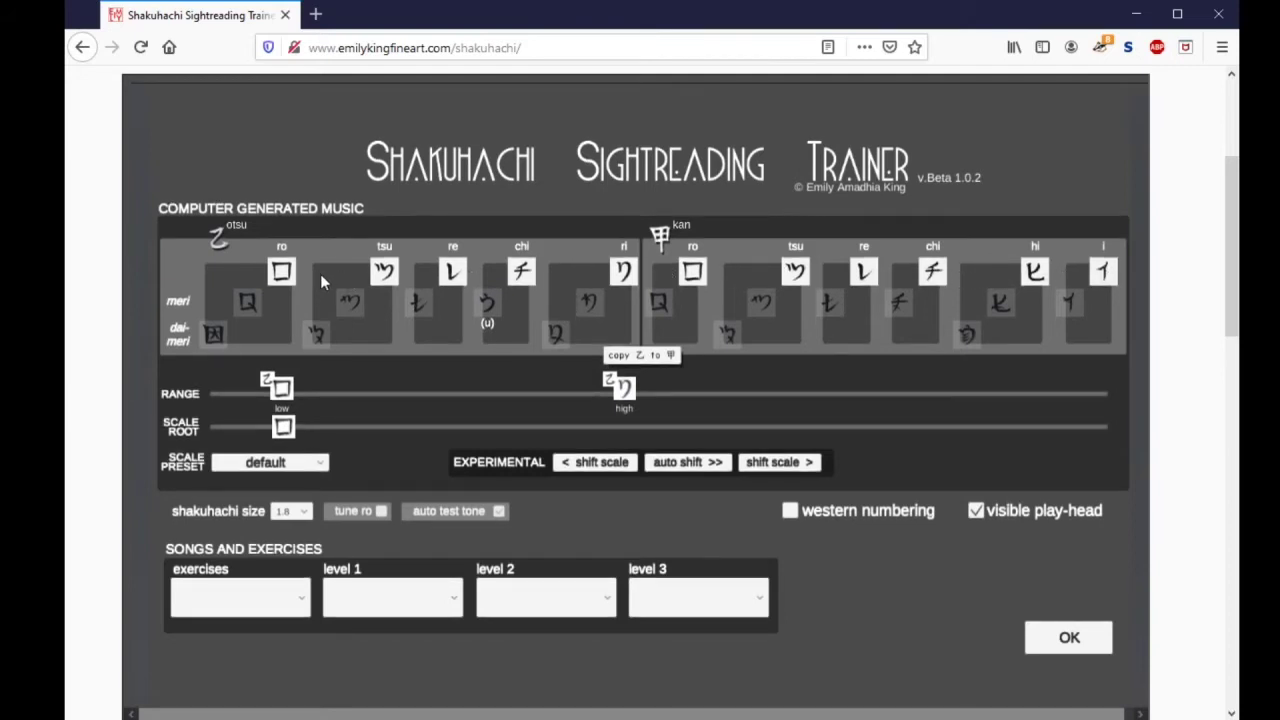
- Toggle dai-meri tsu out of the scale, leaving otsu tsu, u and kan meri chi
click(317, 335)
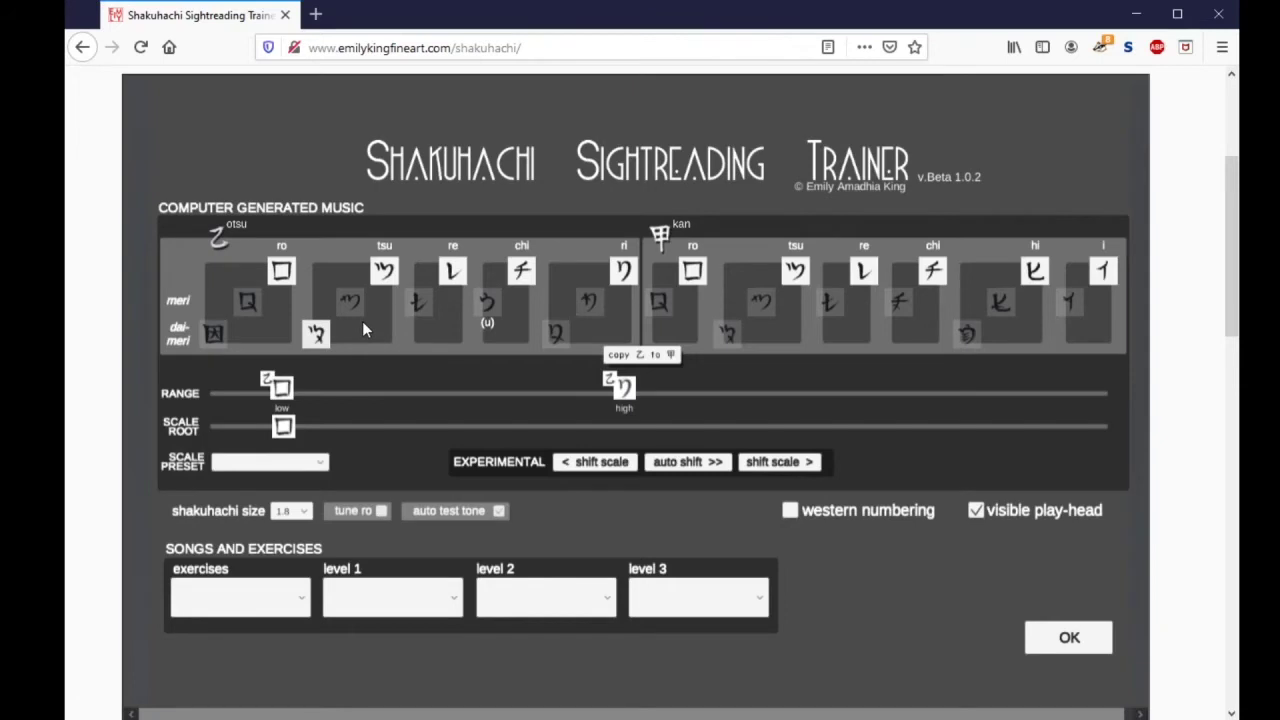
click(386, 273)
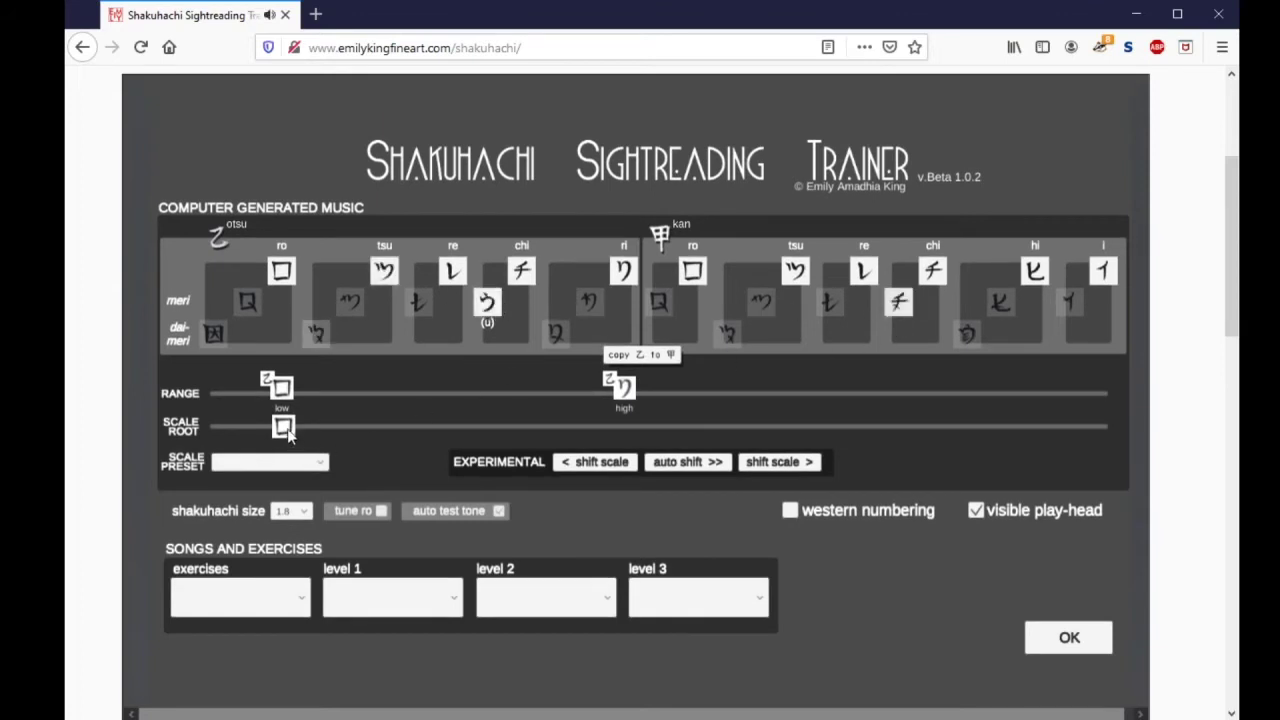
drag(287, 430, 920, 412)
drag(1075, 410, 277, 438)
drag(388, 433, 390, 432)
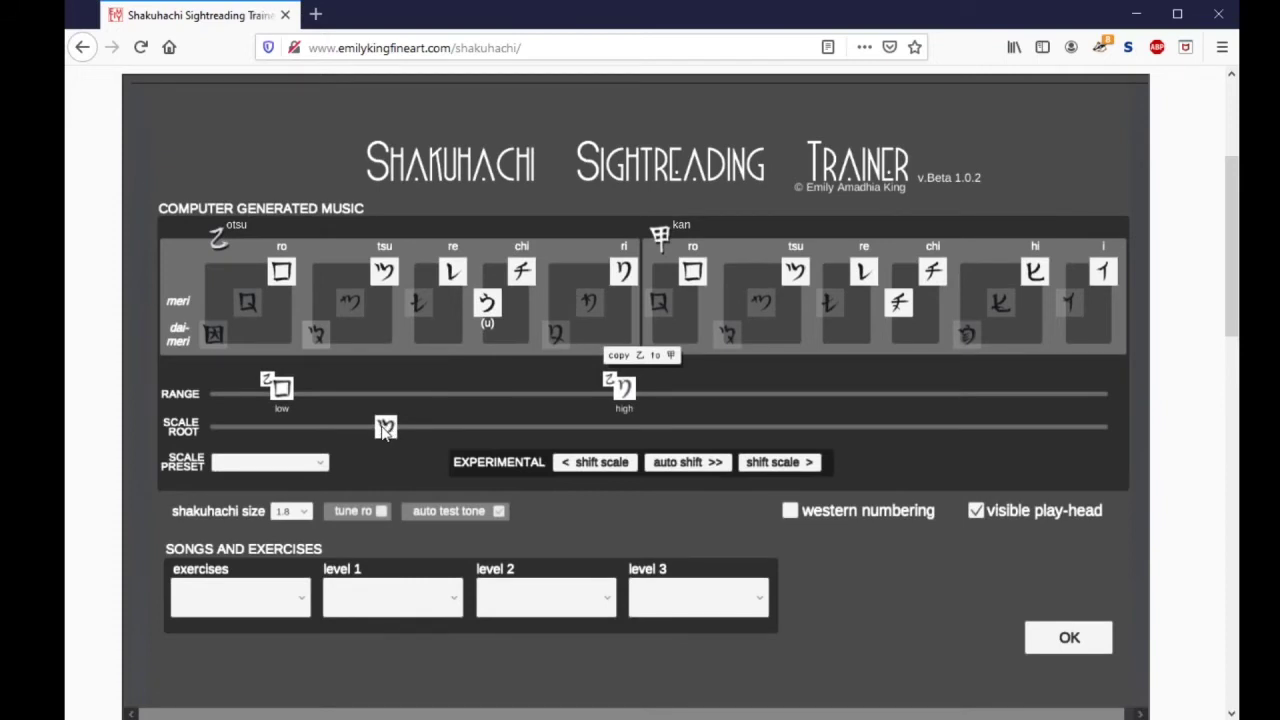
drag(383, 430, 367, 430)
- Choose the 'default' scale preset and drag the range's high handle down toward ro
click(318, 462)
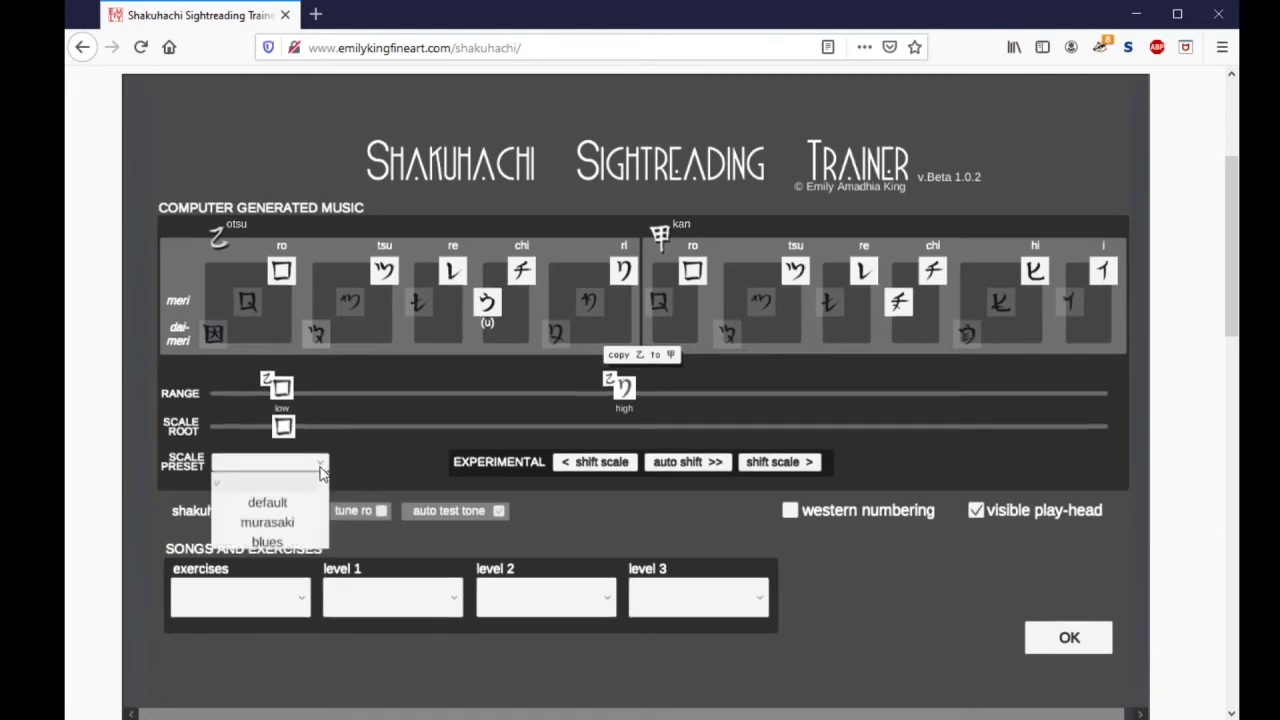
click(282, 504)
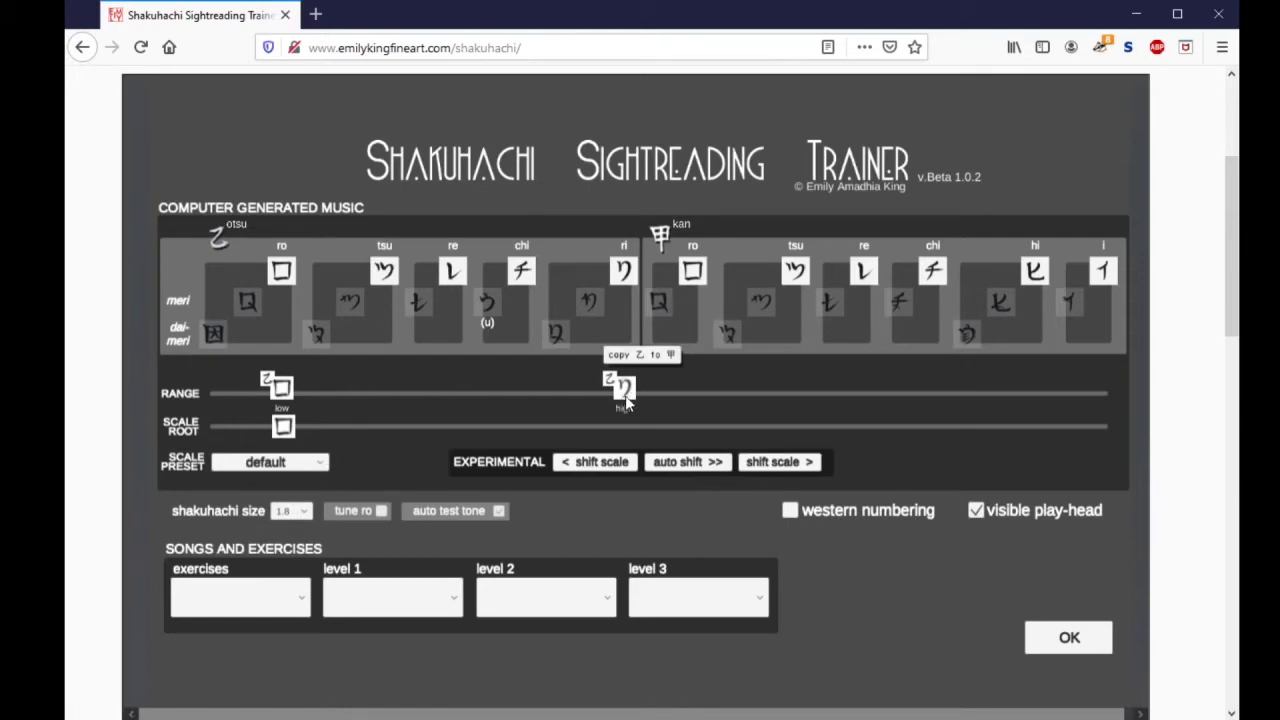
drag(624, 395, 365, 390)
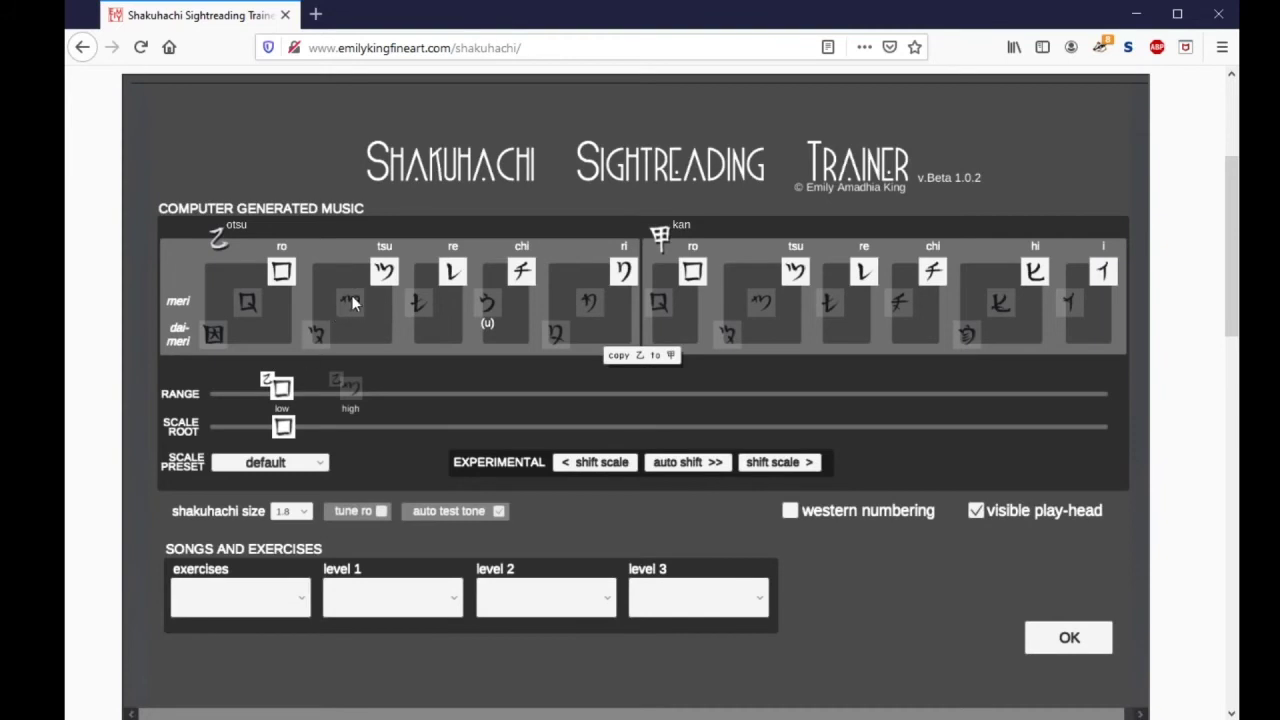
- Close the settings with OK and turn on the count-in beside the tempo
click(1058, 647)
drag(1070, 623, 1066, 619)
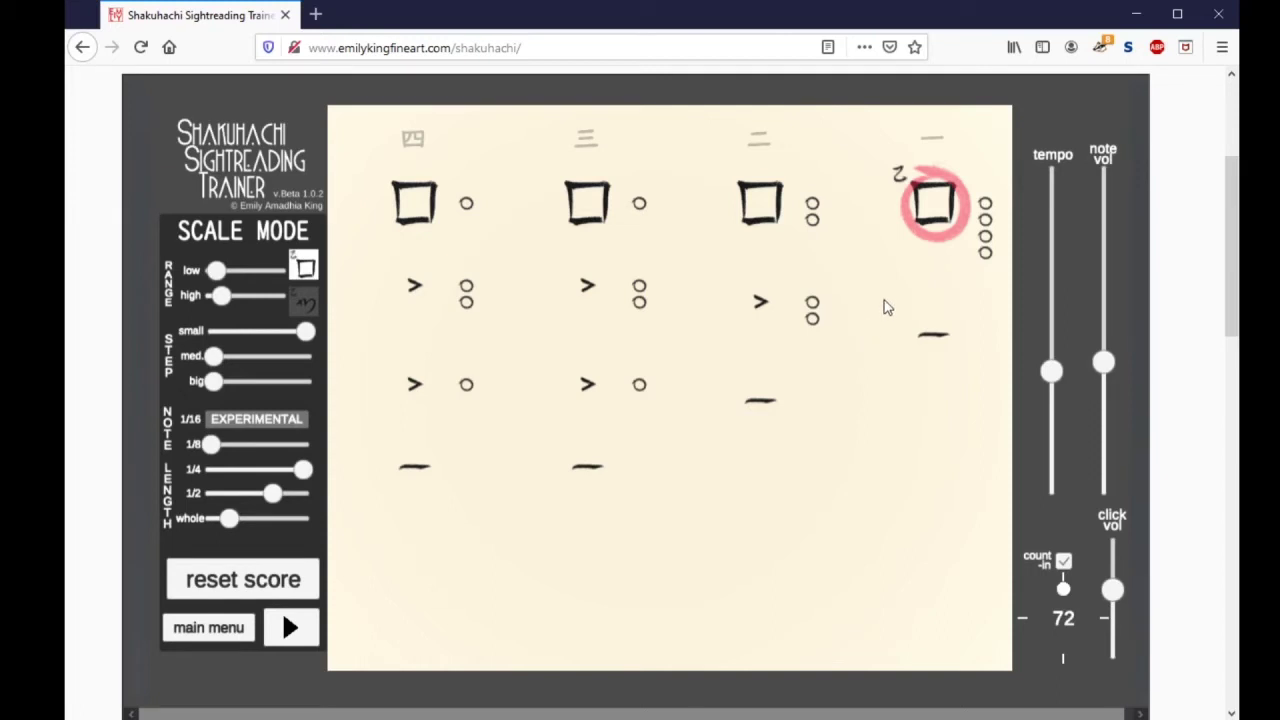
- Nudge the range top up in the main menu, then drag the high range slider up to イ
click(236, 630)
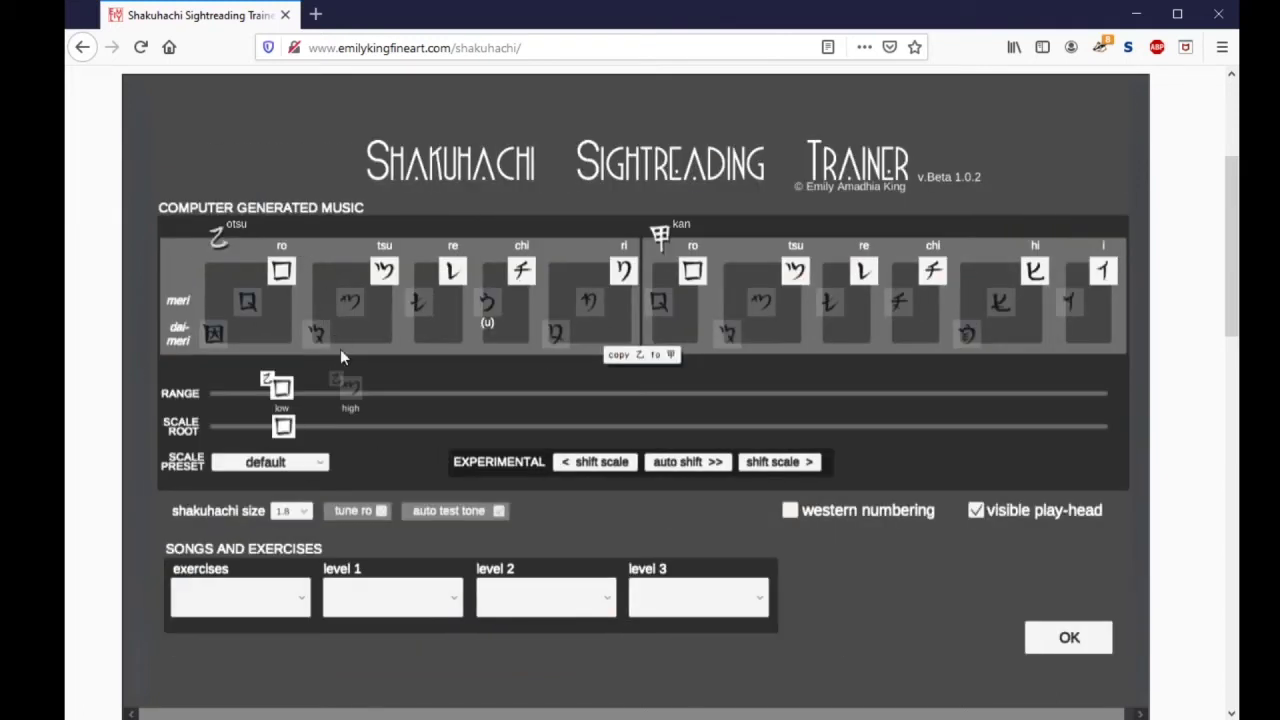
drag(344, 390, 395, 395)
click(1070, 637)
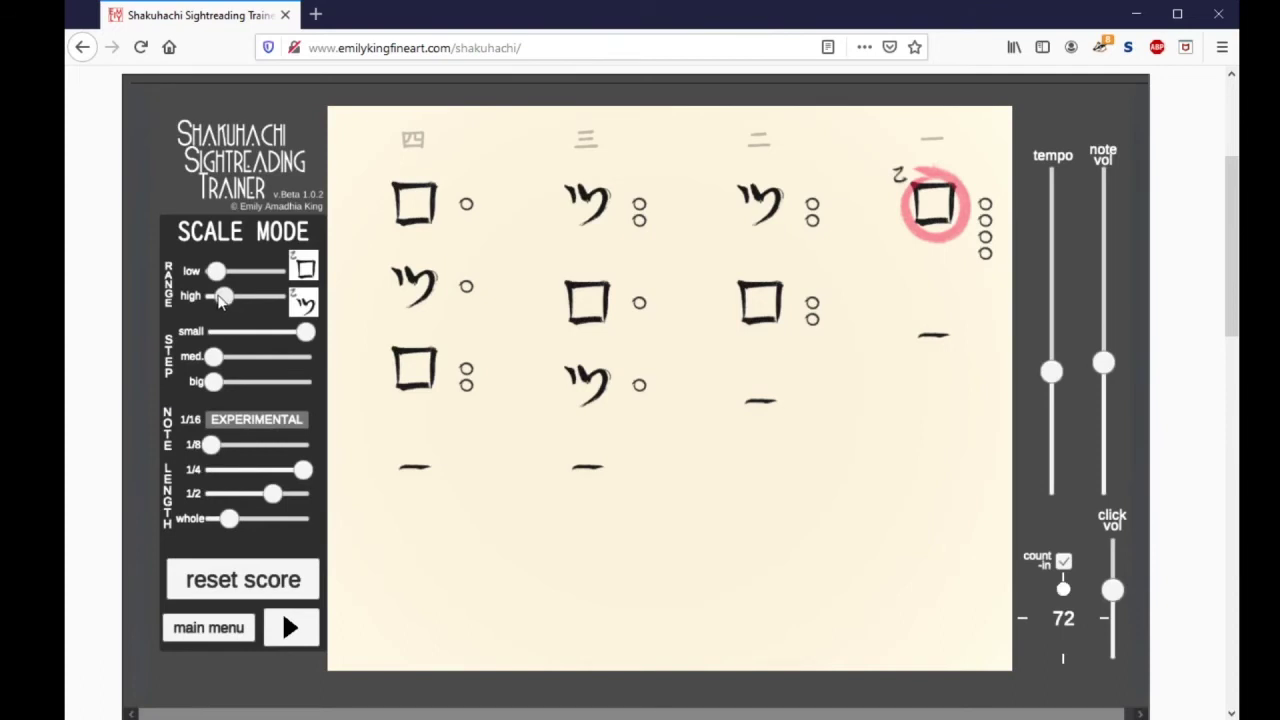
drag(224, 303, 229, 303)
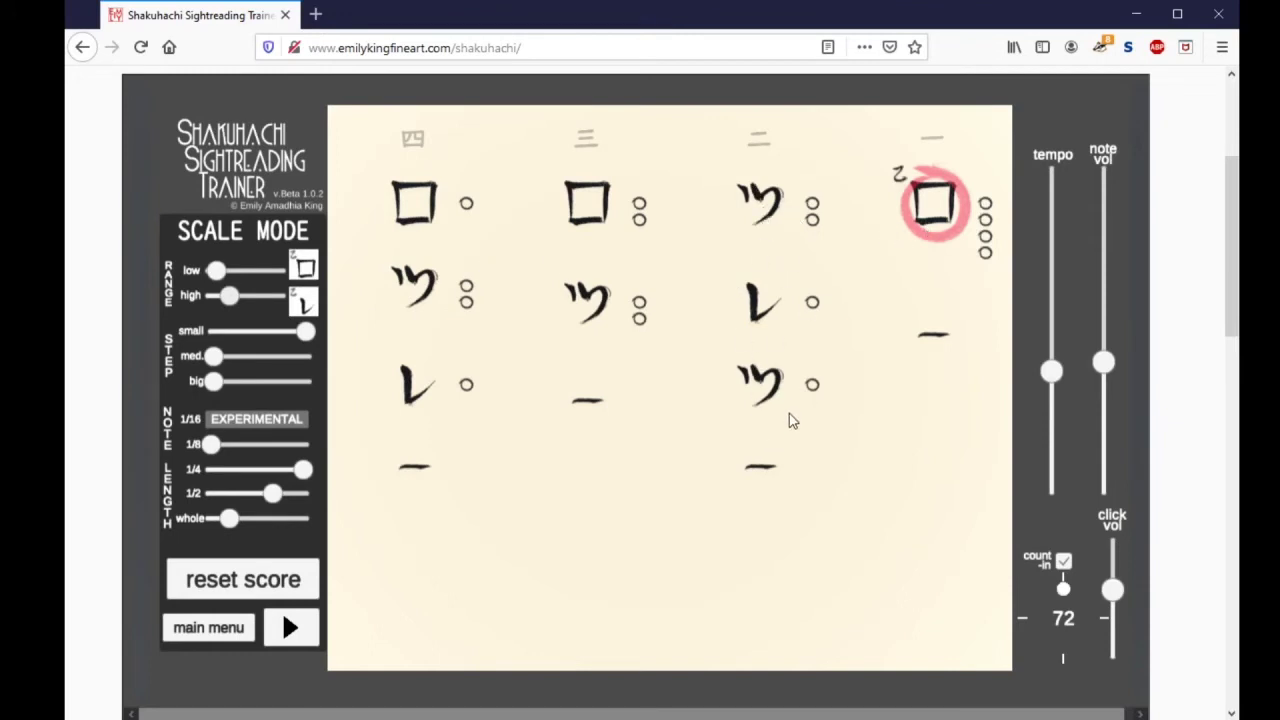
drag(229, 295, 312, 298)
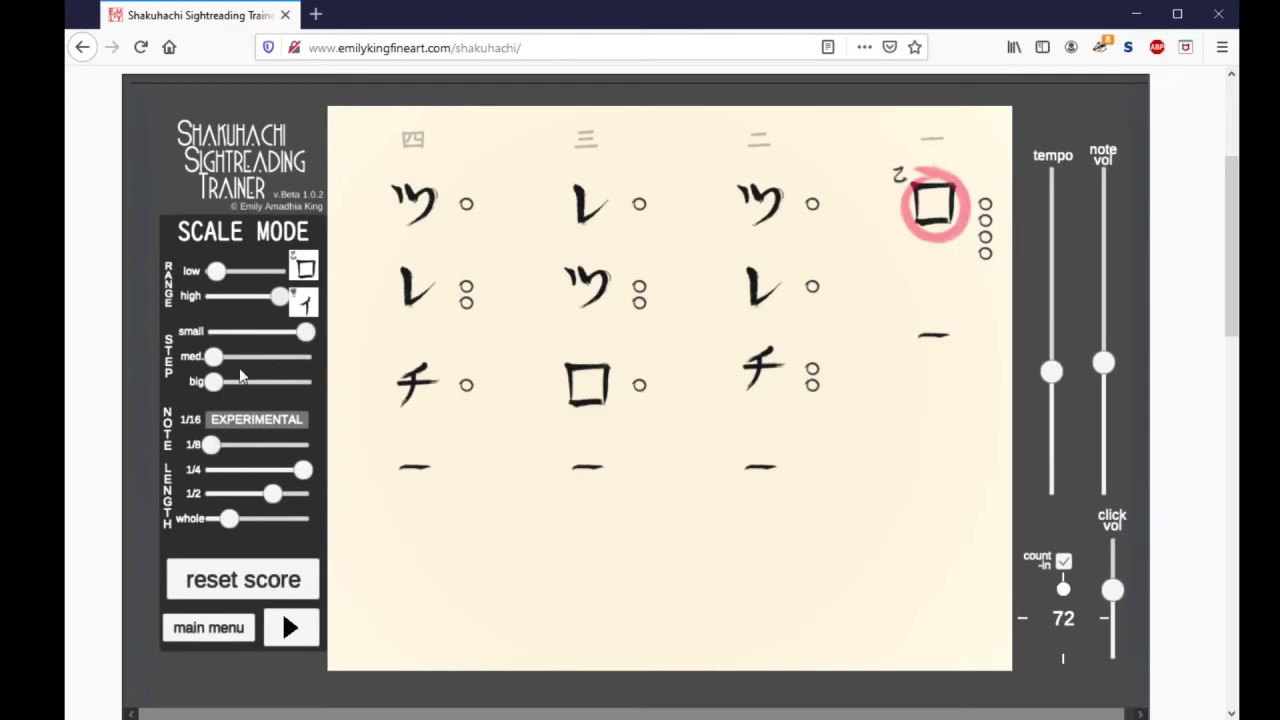
- Raise the medium-step probability, then reopen the main settings menu
mouse_move(213, 356)
mouse_down()
mouse_move(322, 357)
mouse_move(196, 368)
mouse_up()
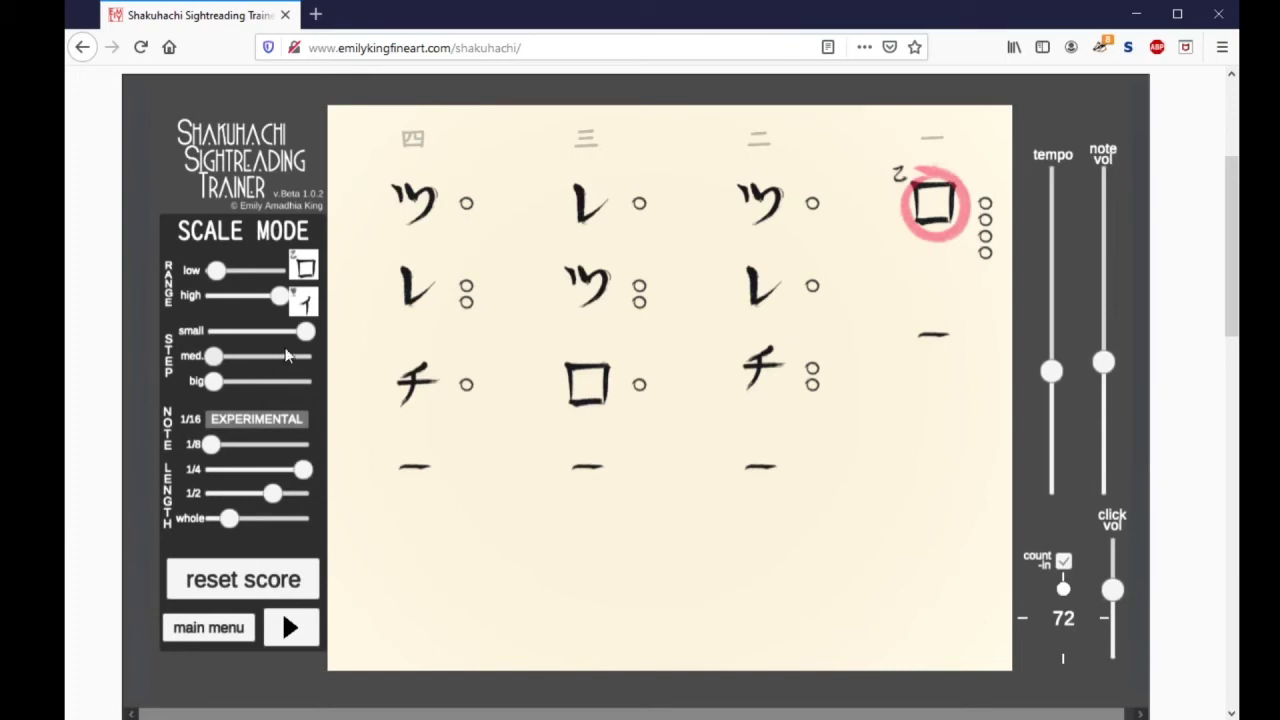
click(214, 624)
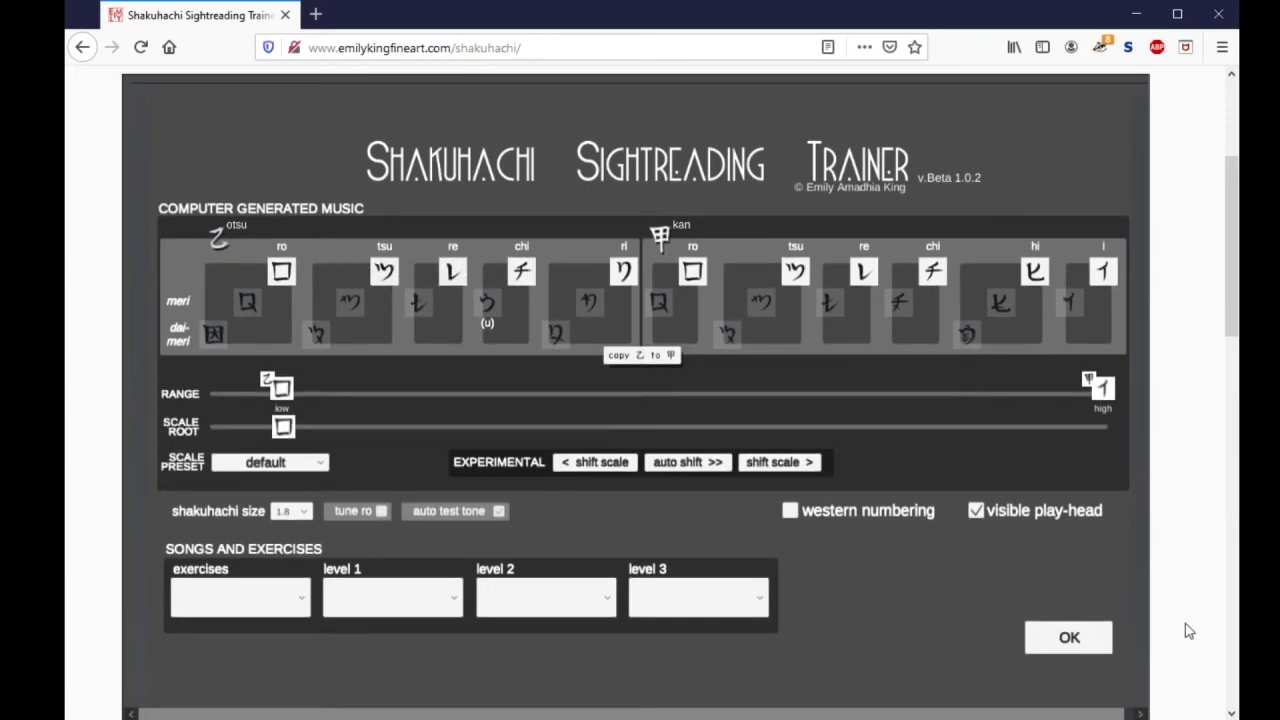
- Try raising then lowering the medium-step probability, reopening and closing the main menu in between
click(1099, 650)
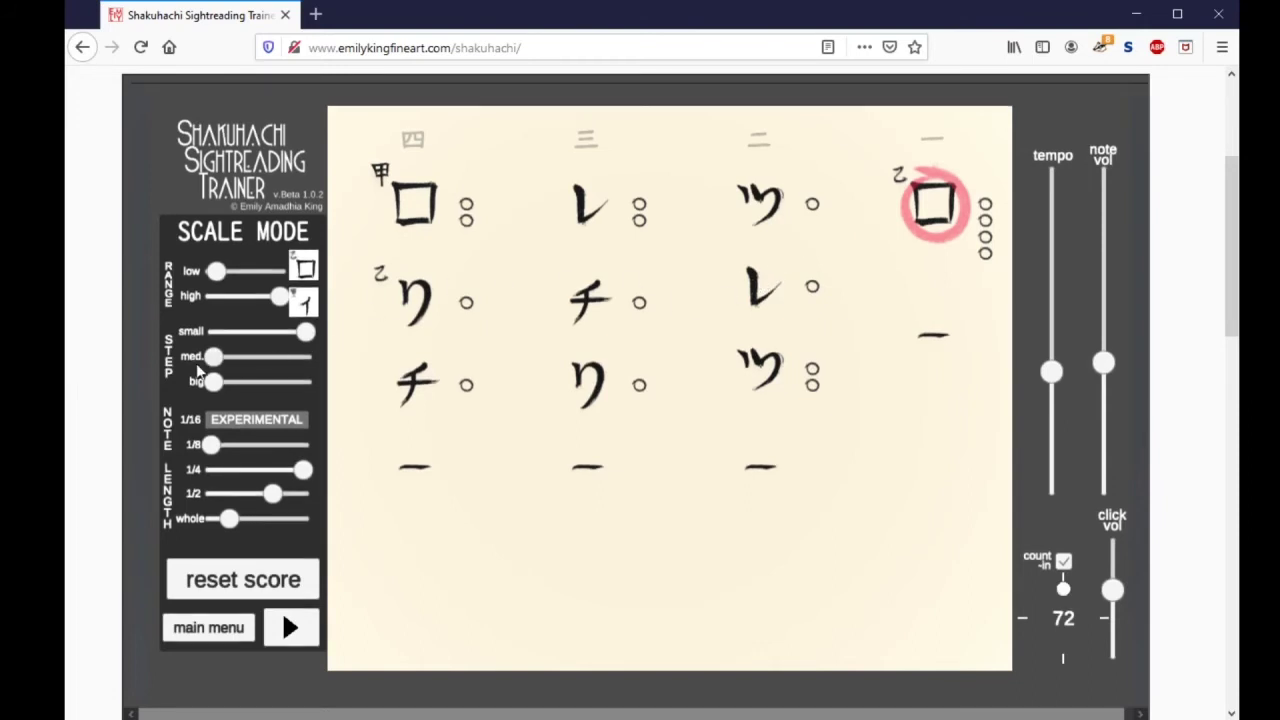
mouse_move(213, 356)
mouse_down()
mouse_move(320, 360)
mouse_move(214, 333)
mouse_up()
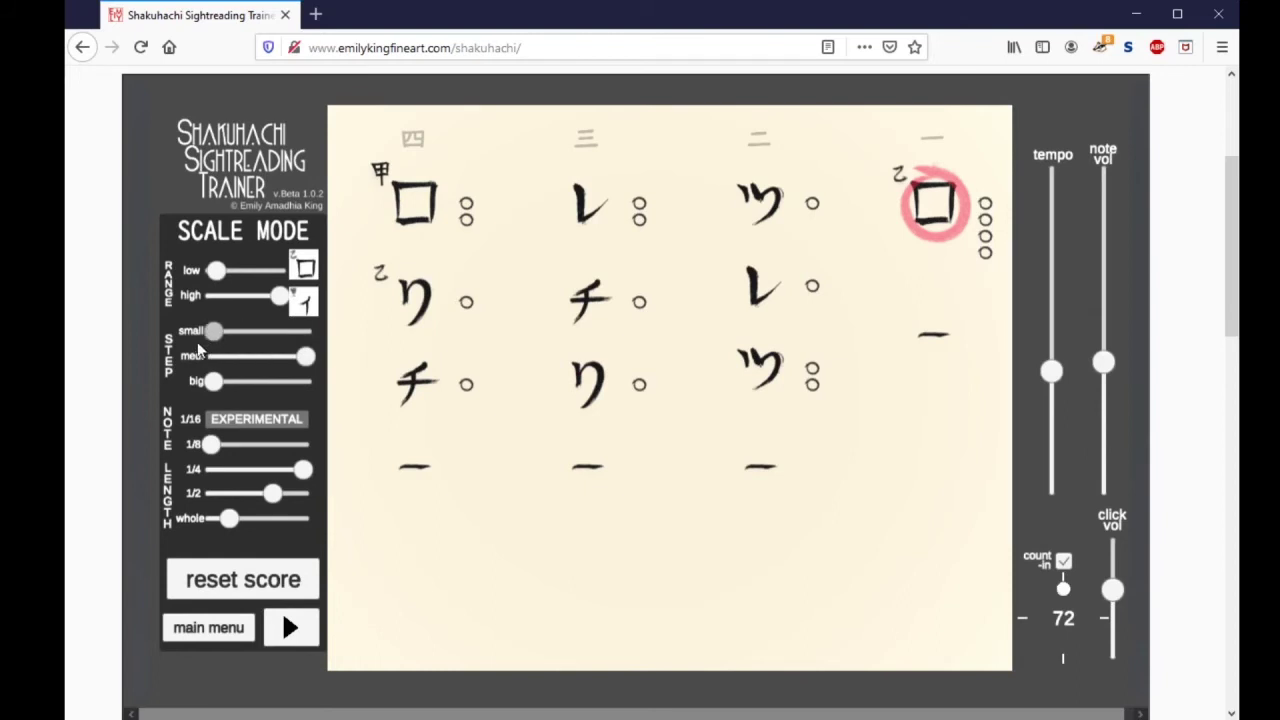
click(212, 640)
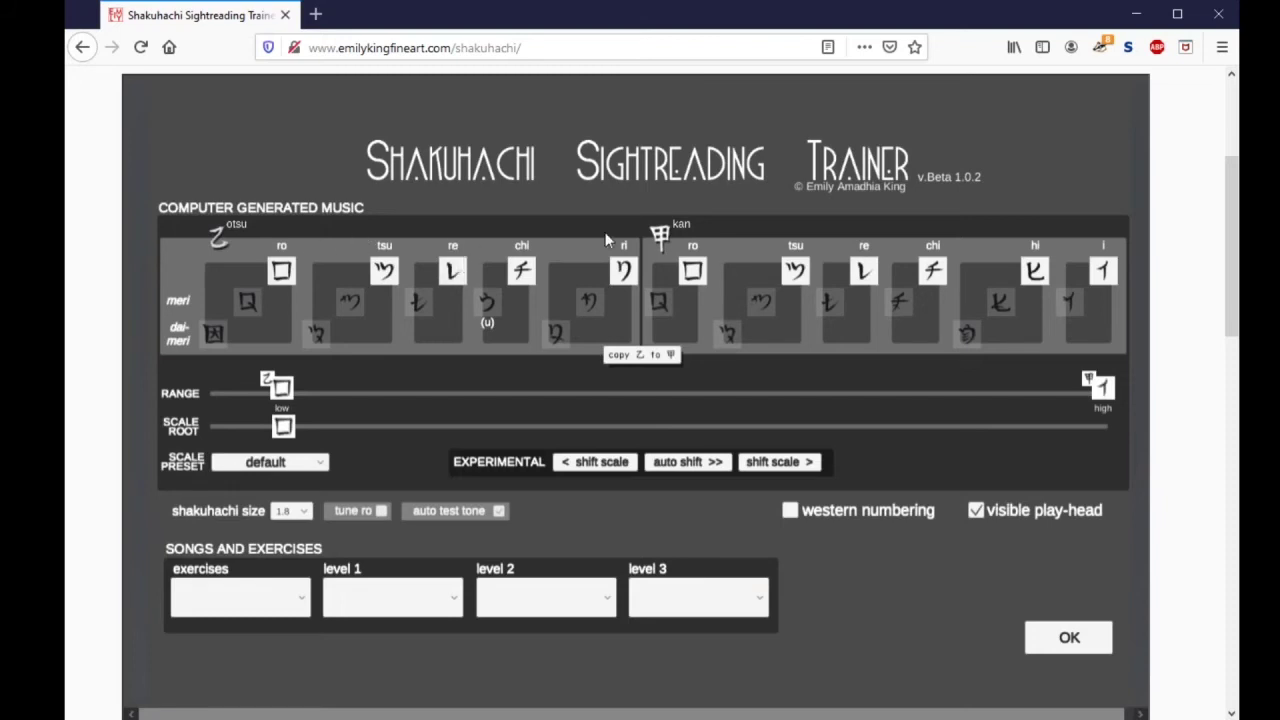
click(1066, 637)
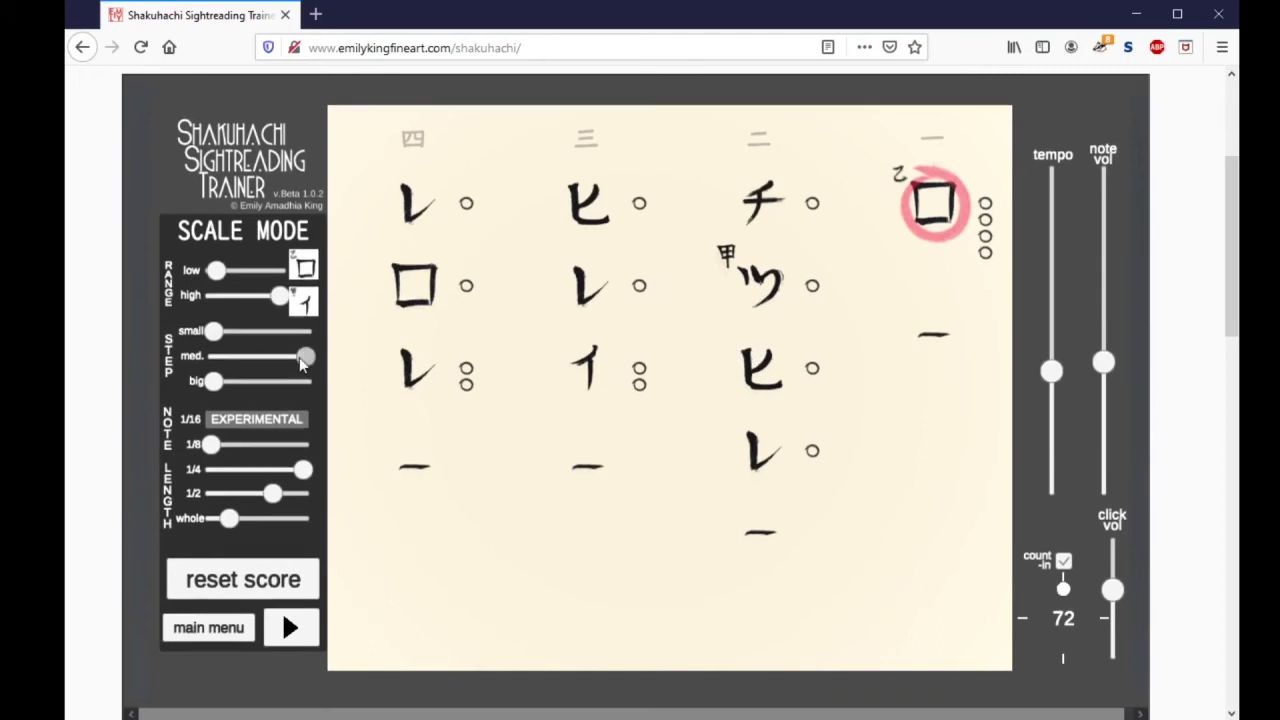
drag(300, 357, 330, 380)
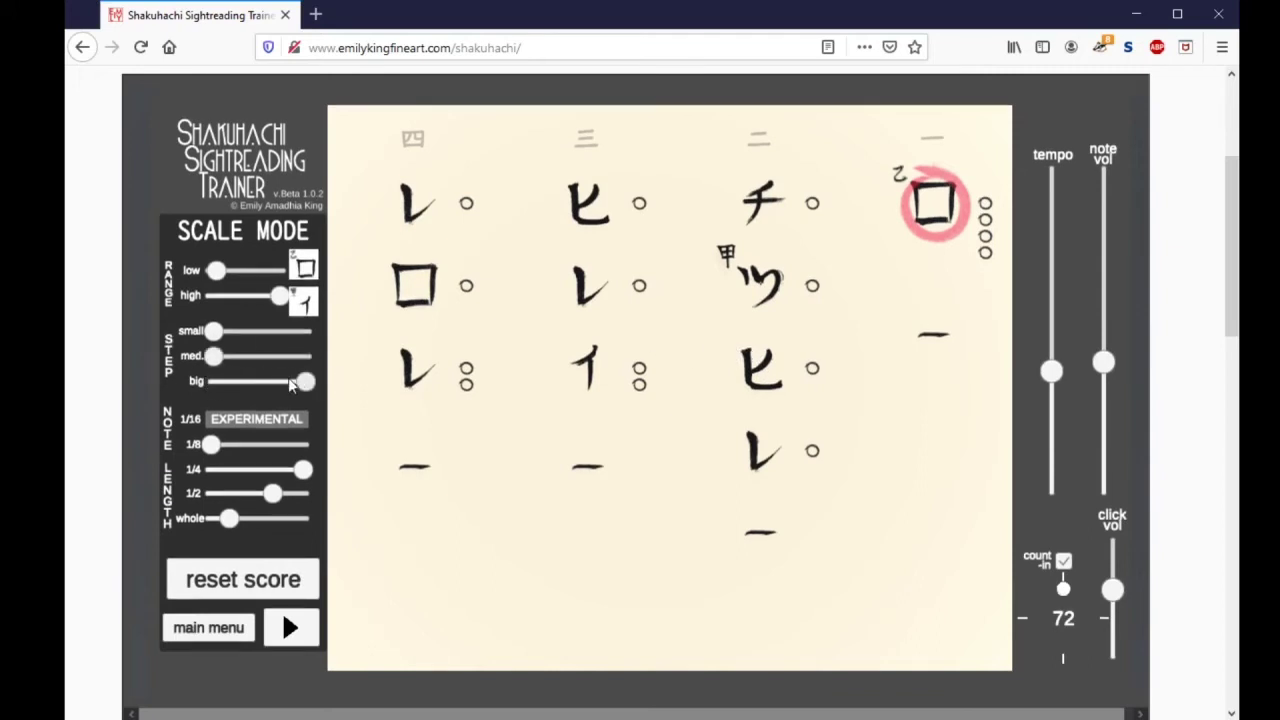
click(208, 628)
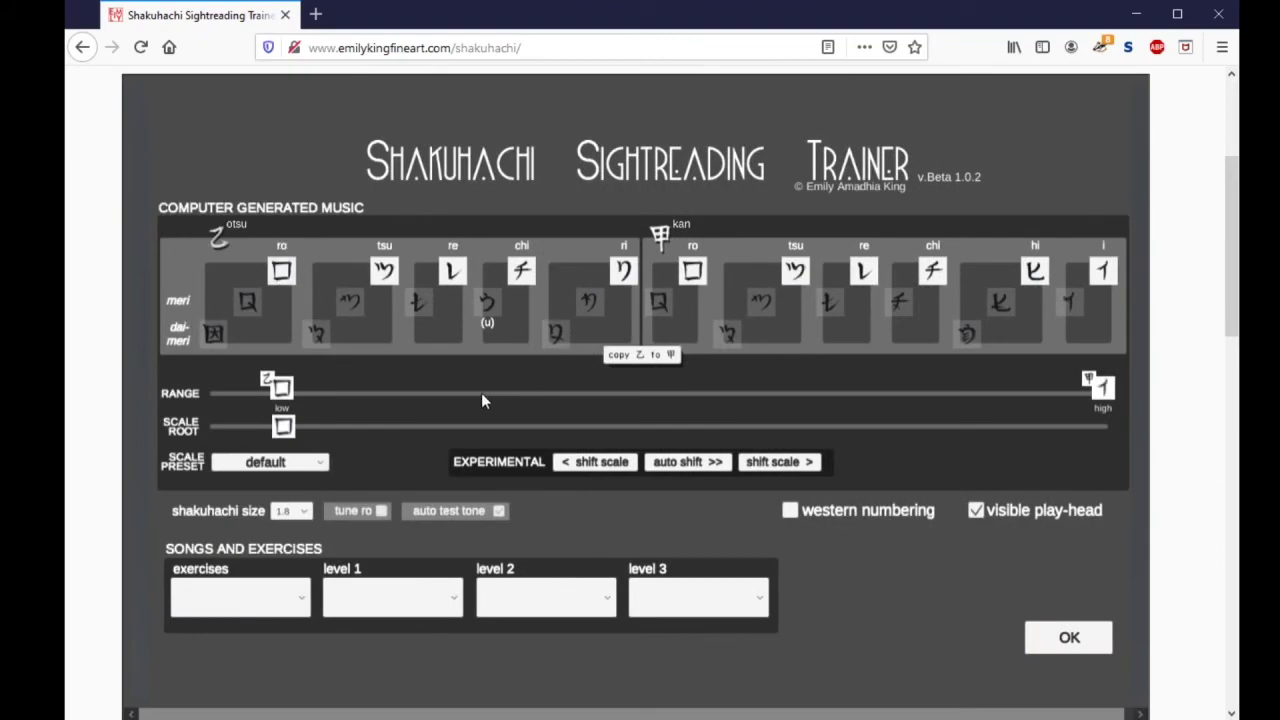
click(1069, 637)
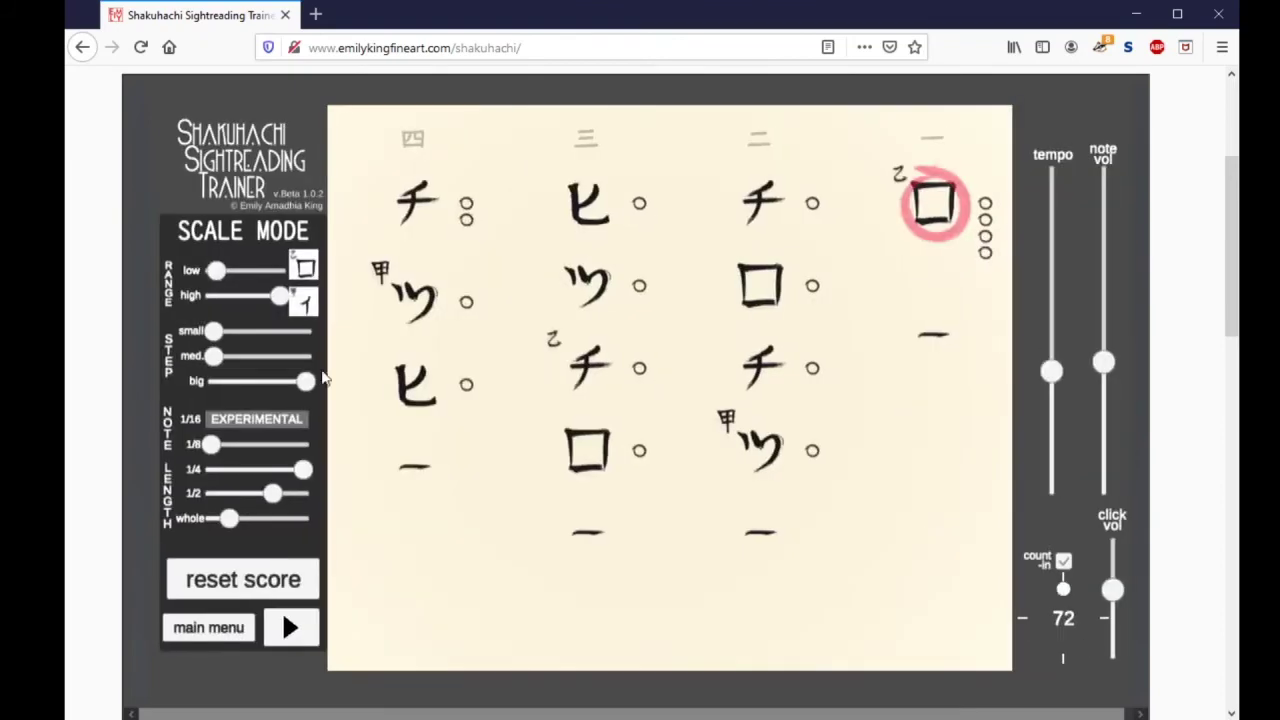
- Make small steps most likely, big steps unlikely, medium steps slight, and reset the score
drag(213, 331, 326, 338)
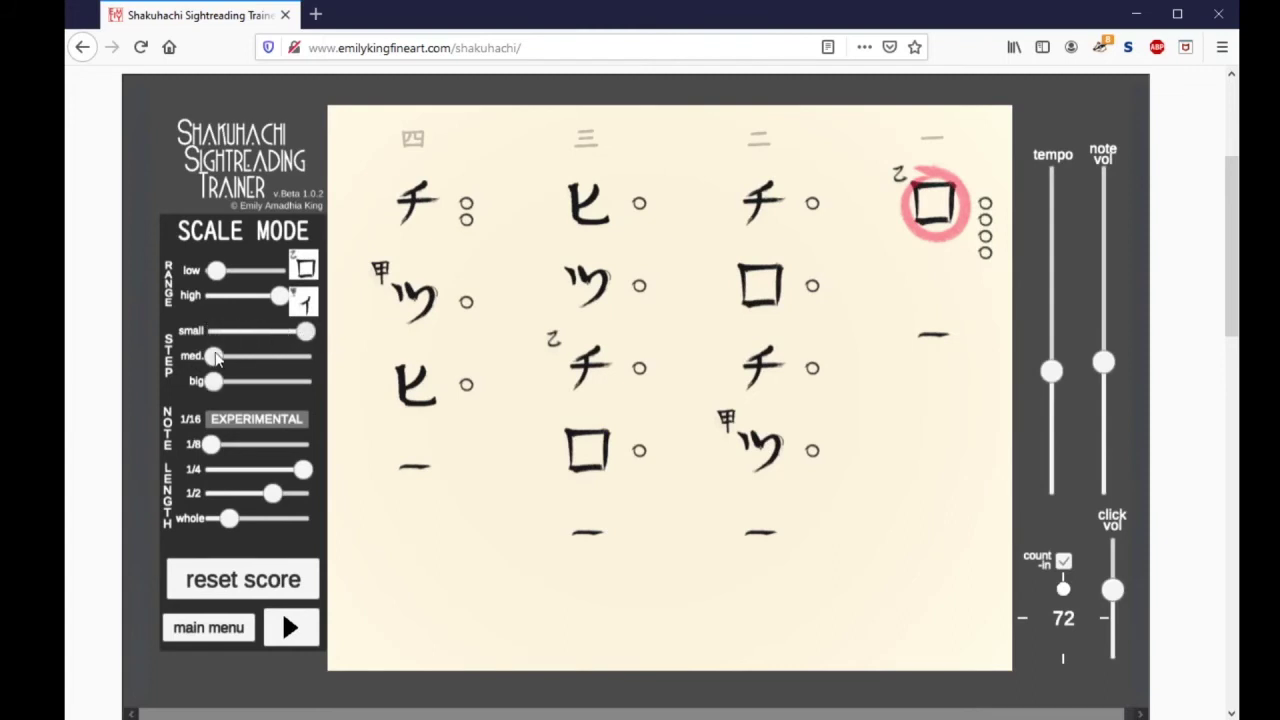
drag(306, 332, 346, 335)
drag(216, 362, 221, 362)
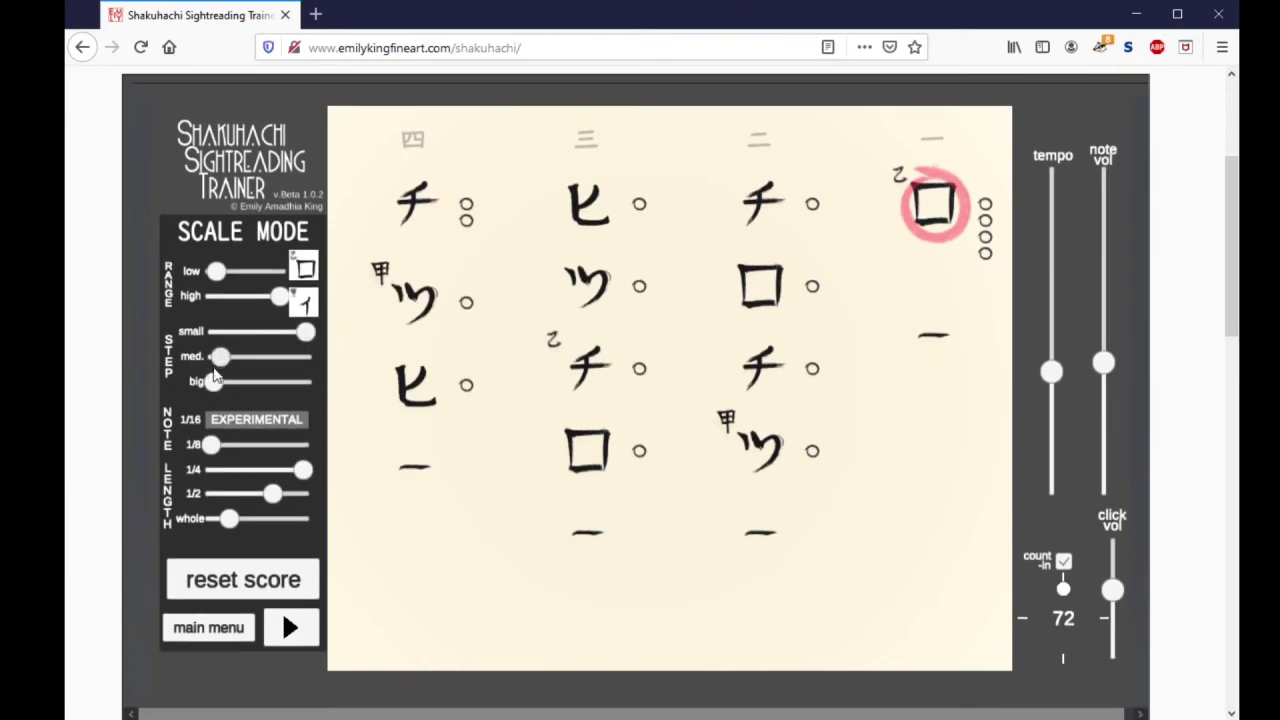
click(245, 585)
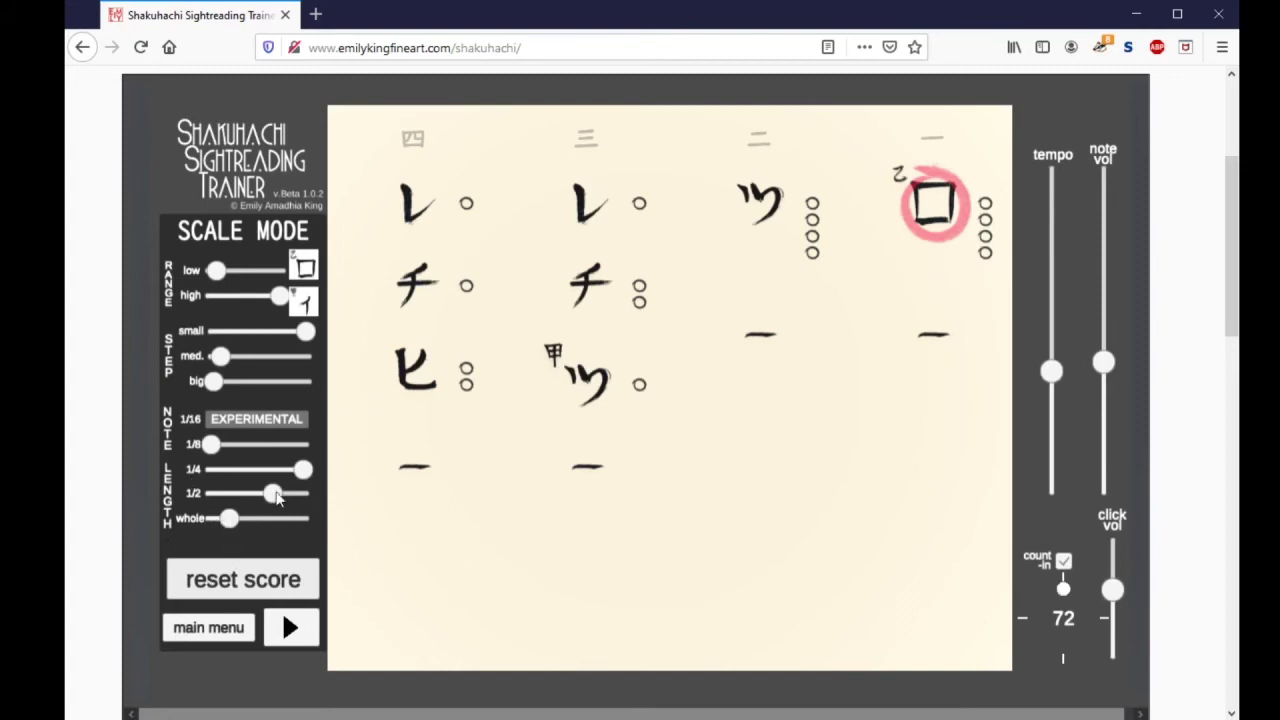
- Play a new whole-notes-only score, then set half notes as likely as whole notes
drag(305, 475, 371, 508)
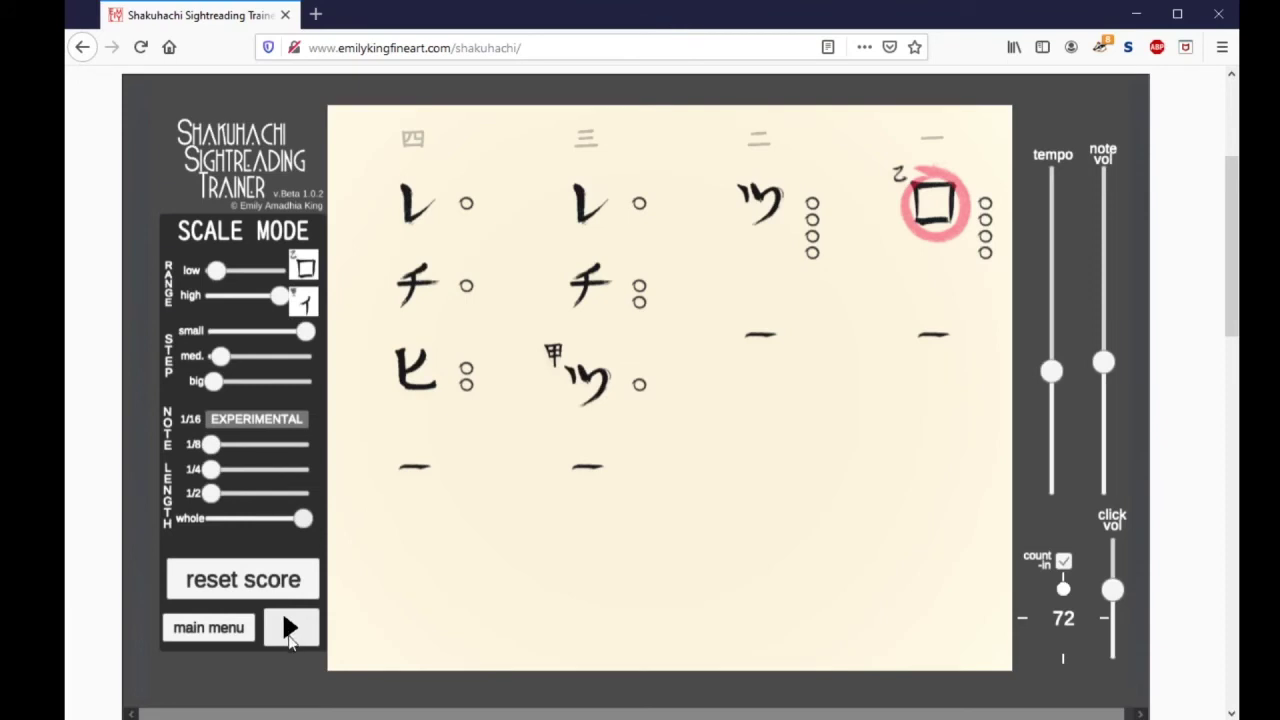
click(262, 590)
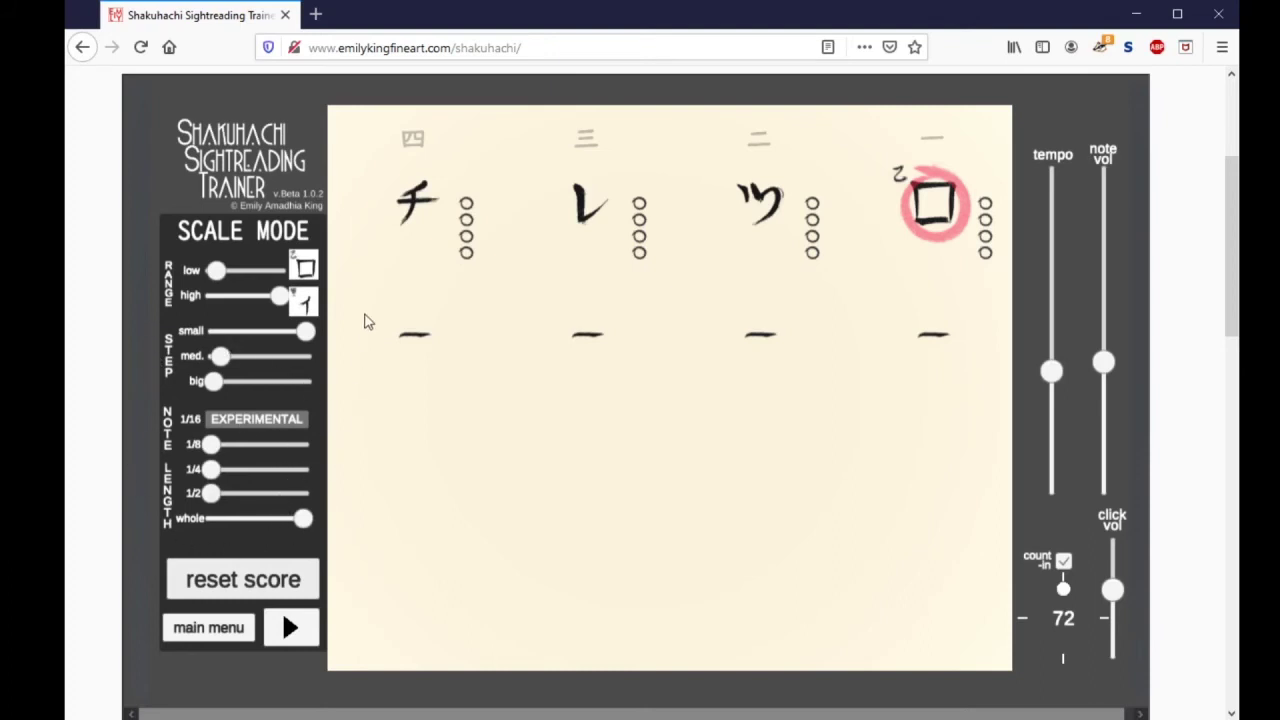
click(292, 638)
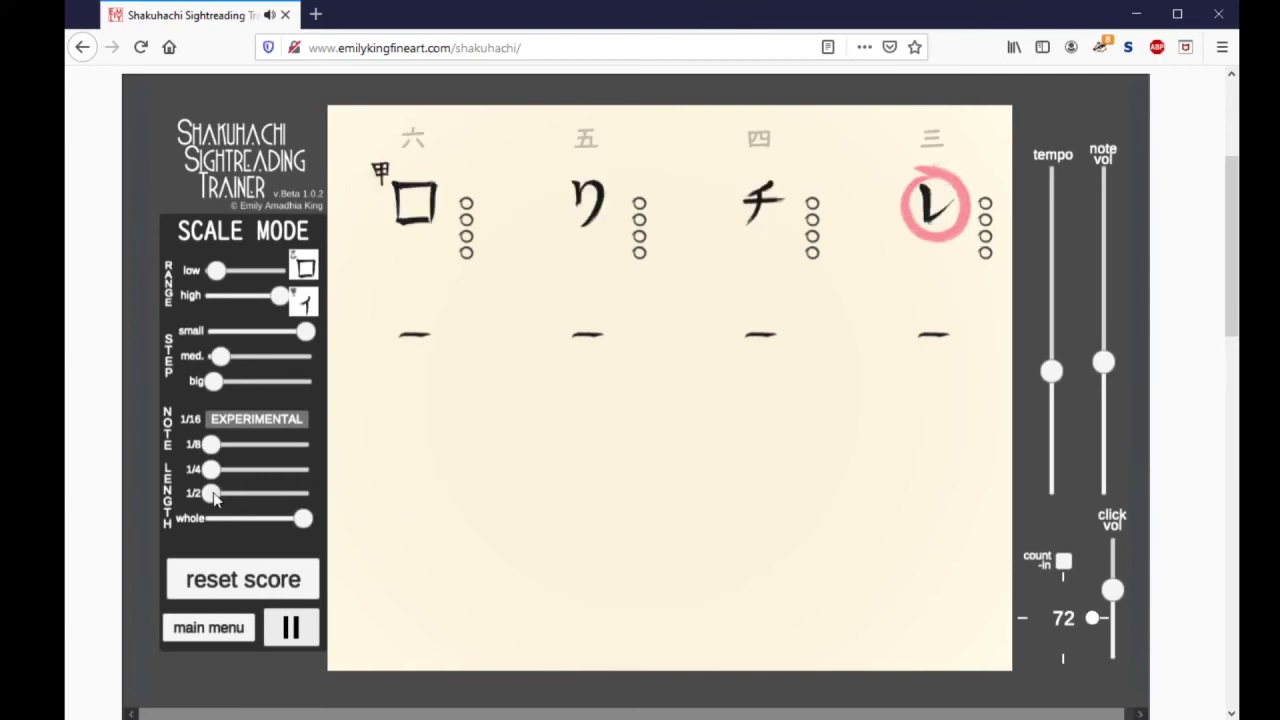
drag(216, 500, 312, 500)
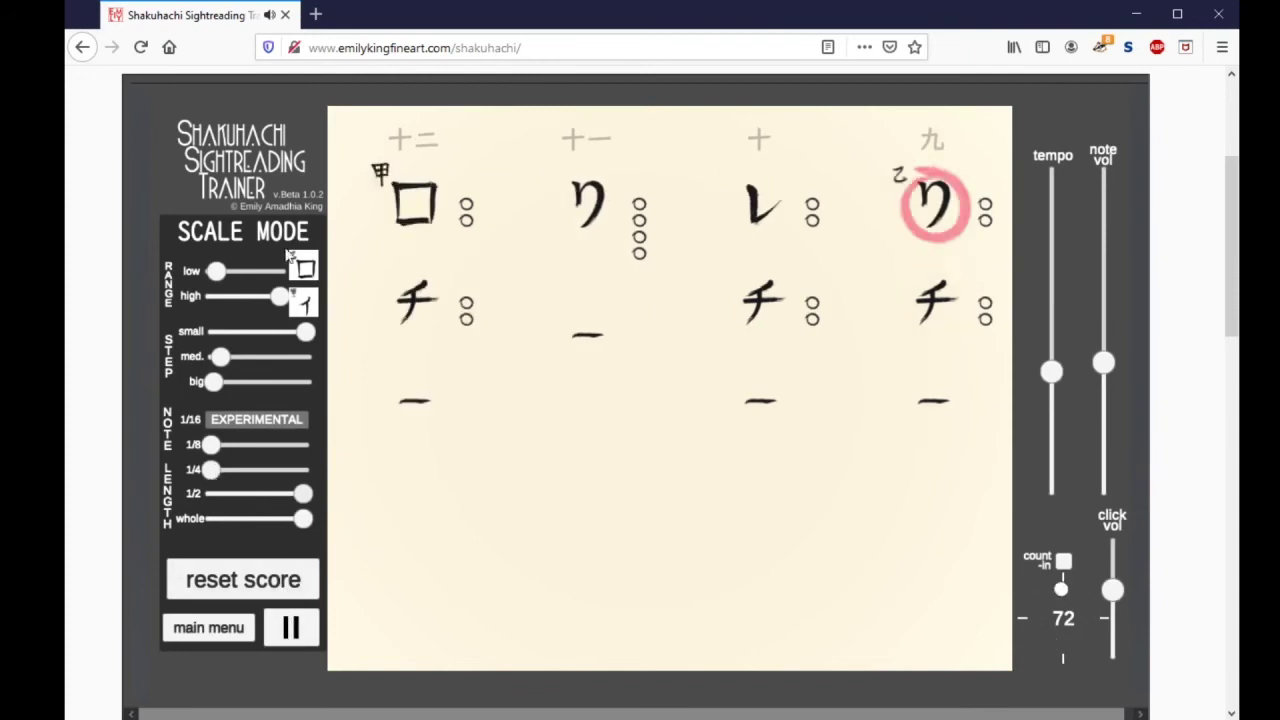
- Regenerate the half/whole score, then add quarter notes at full probability and regenerate
click(292, 586)
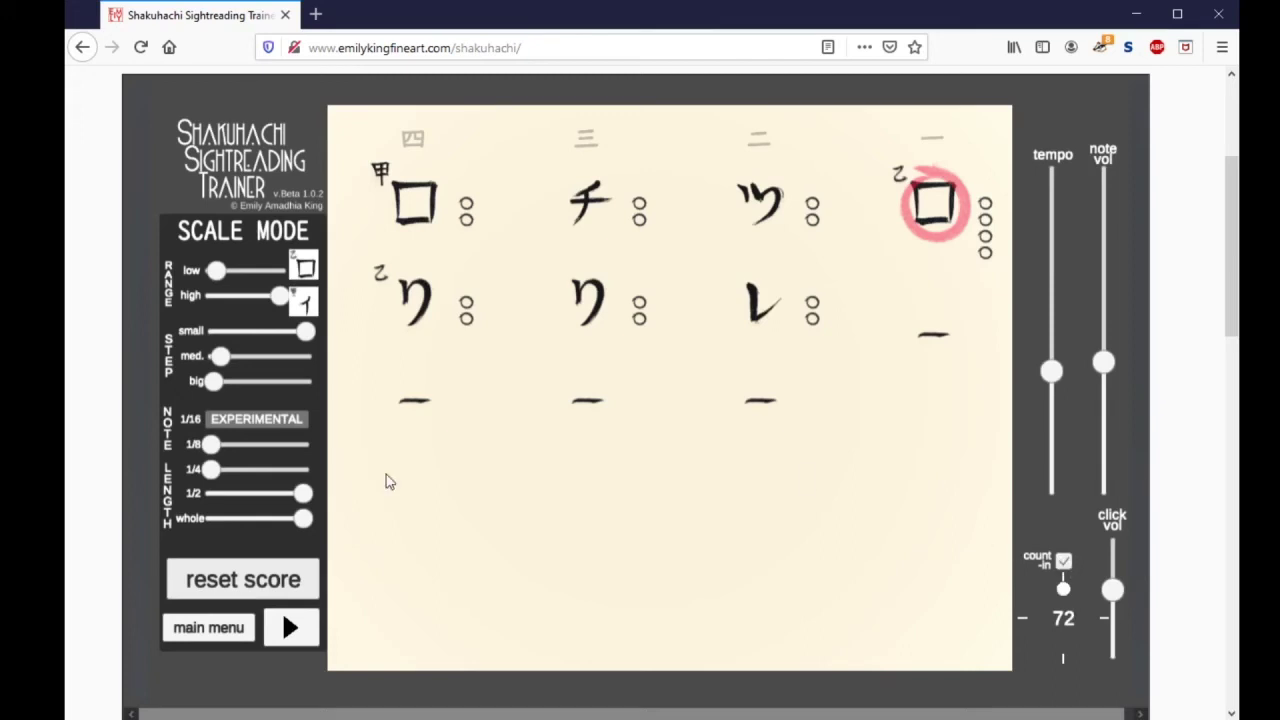
drag(213, 469, 303, 469)
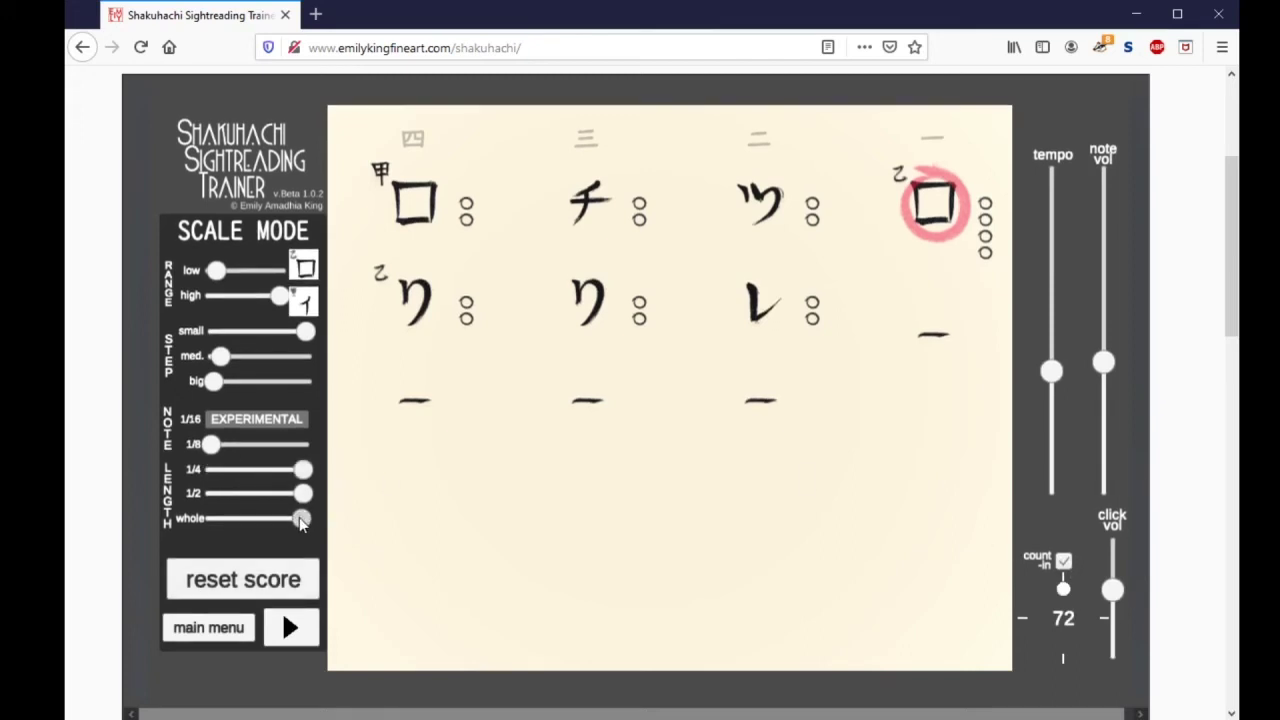
mouse_move(303, 518)
mouse_down()
mouse_move(226, 520)
mouse_move(326, 526)
mouse_up()
click(295, 584)
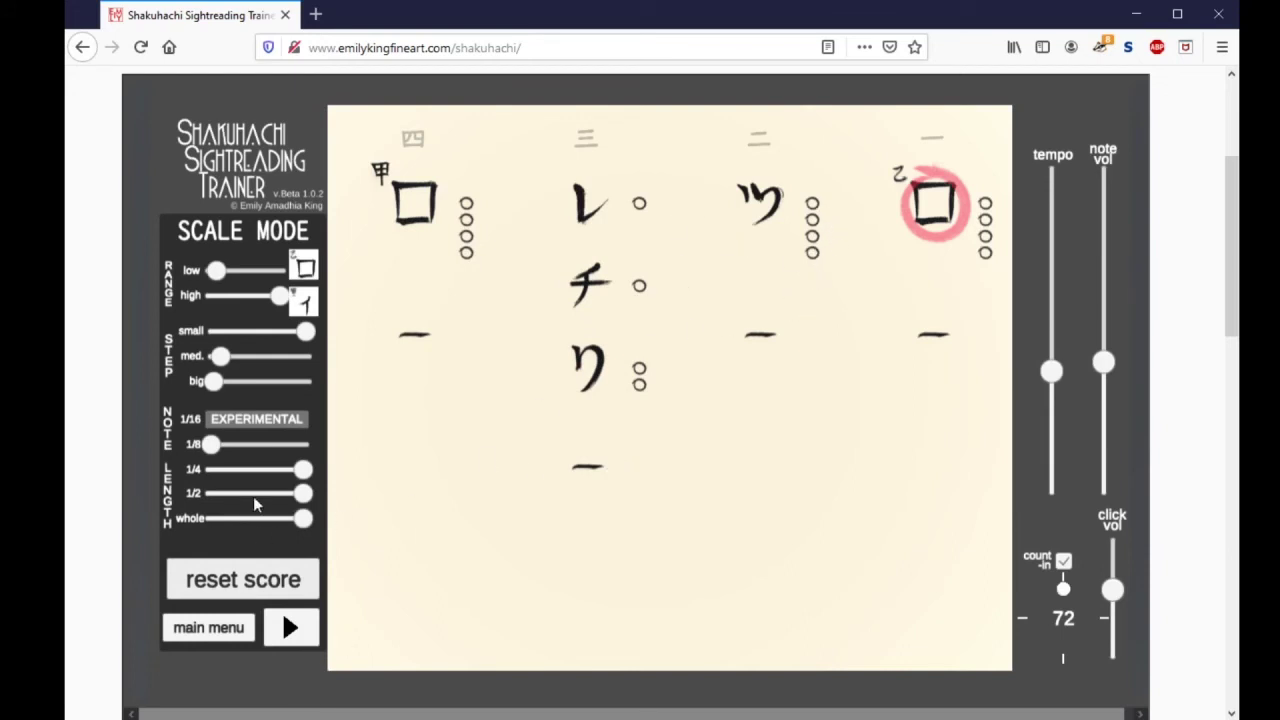
- Zero the whole, half and quarter lengths, max 1/8, and generate an eighth-note score
drag(305, 518, 210, 518)
drag(305, 494, 169, 505)
drag(303, 469, 369, 451)
click(274, 596)
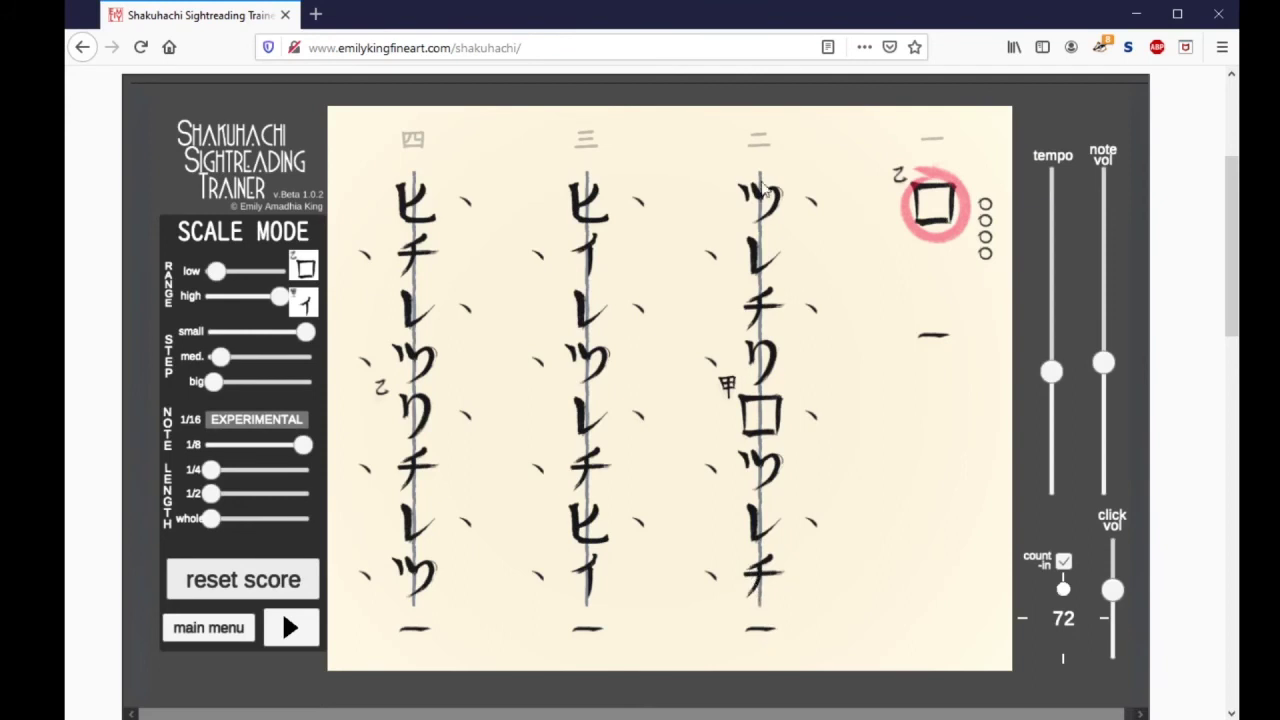
- Add quarter notes alongside eighths, regenerate the score and start playback
drag(216, 469, 303, 469)
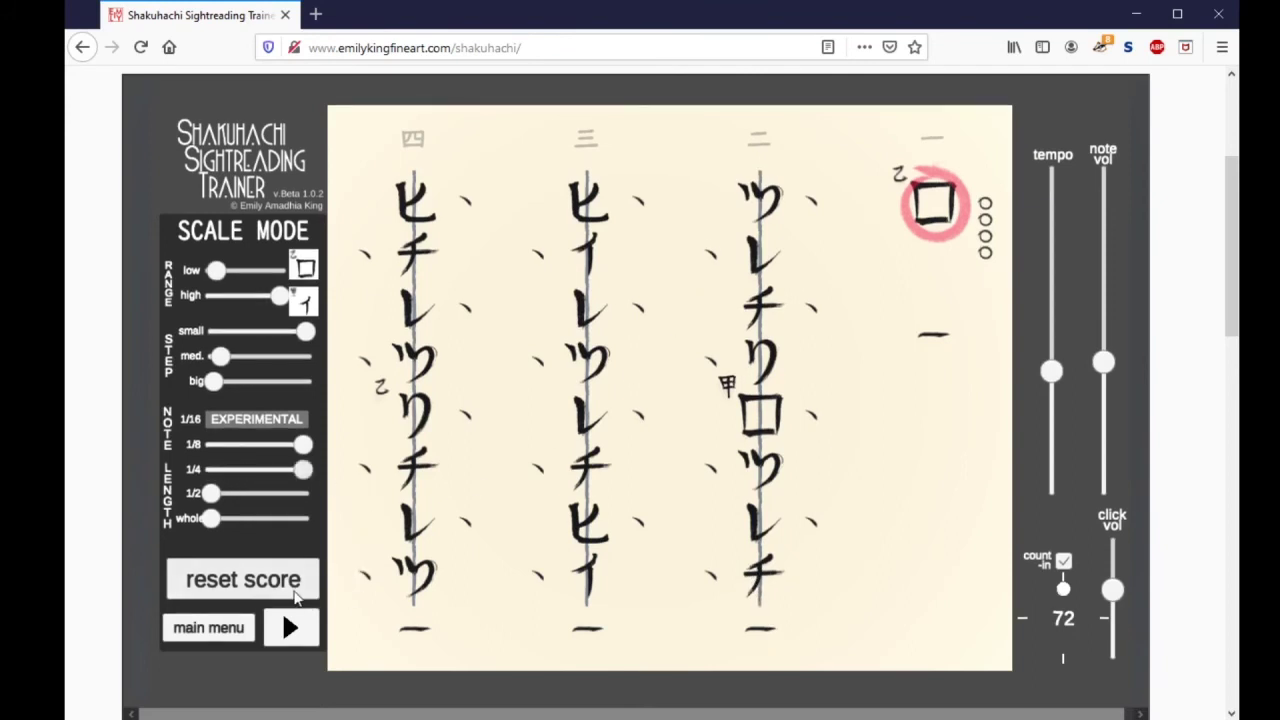
click(297, 582)
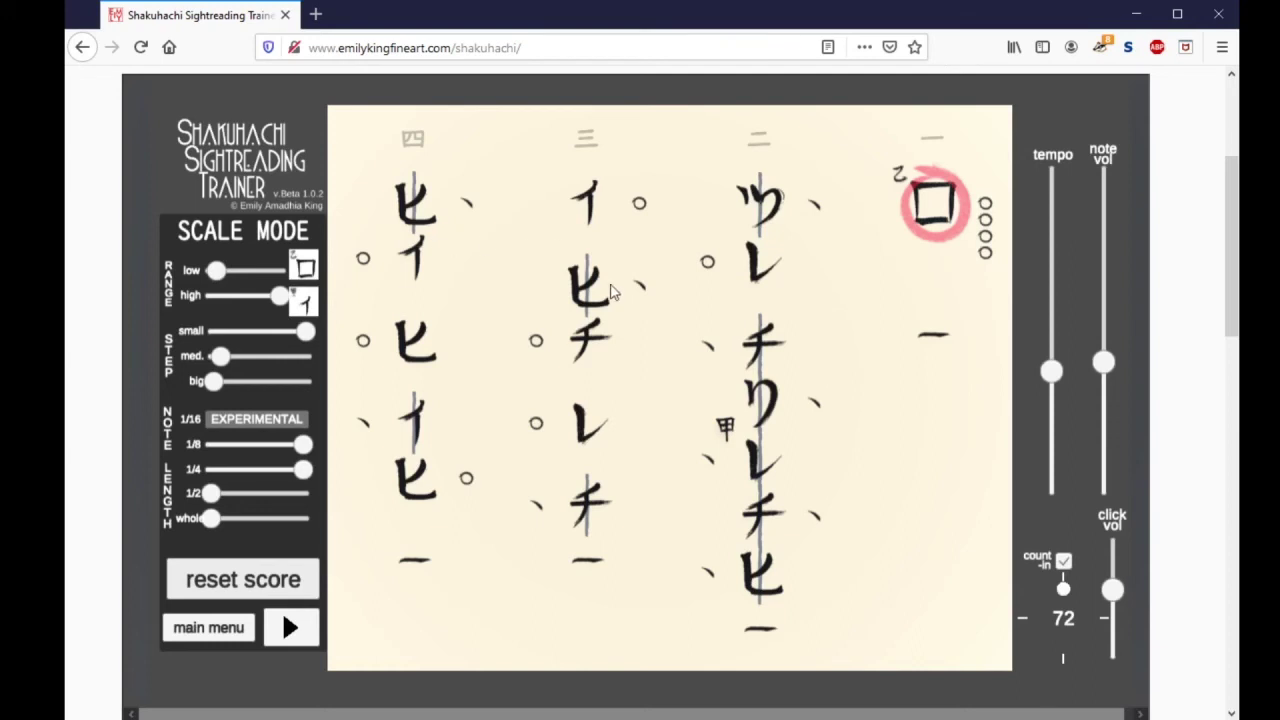
click(291, 627)
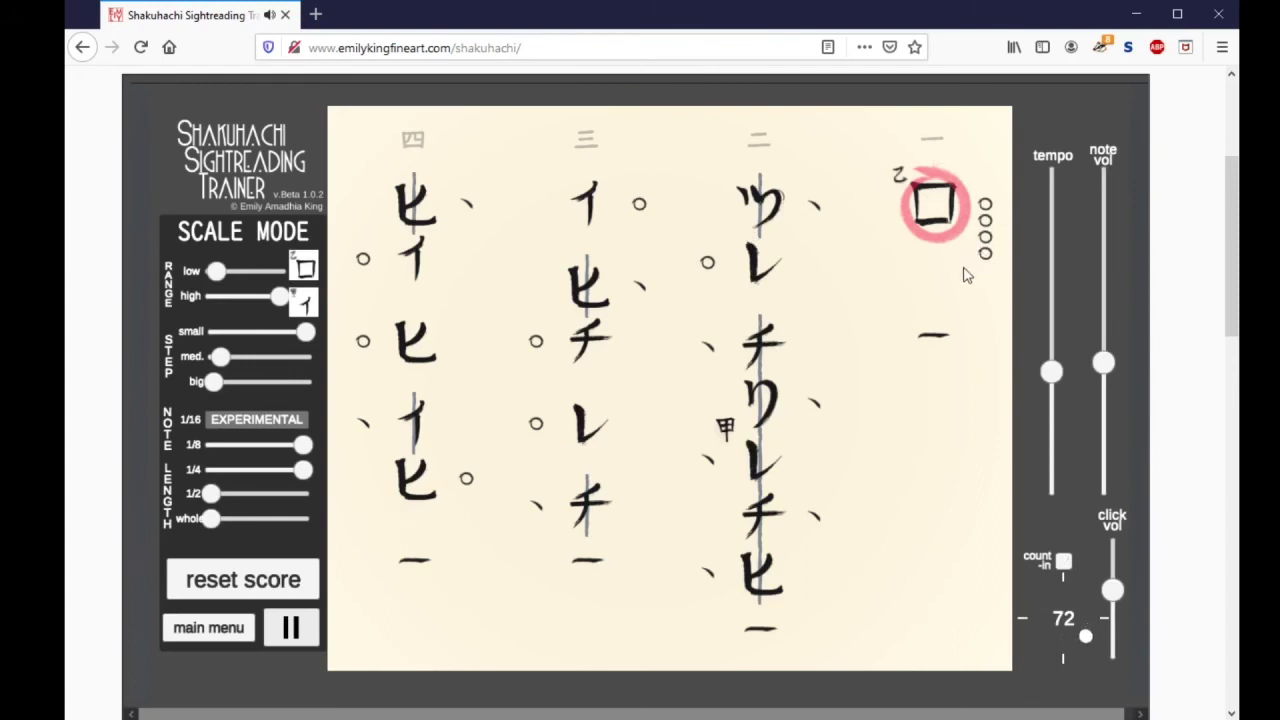
- Slow the tempo to 41, stop playback, and set quarter notes to zero
drag(1051, 372, 1058, 448)
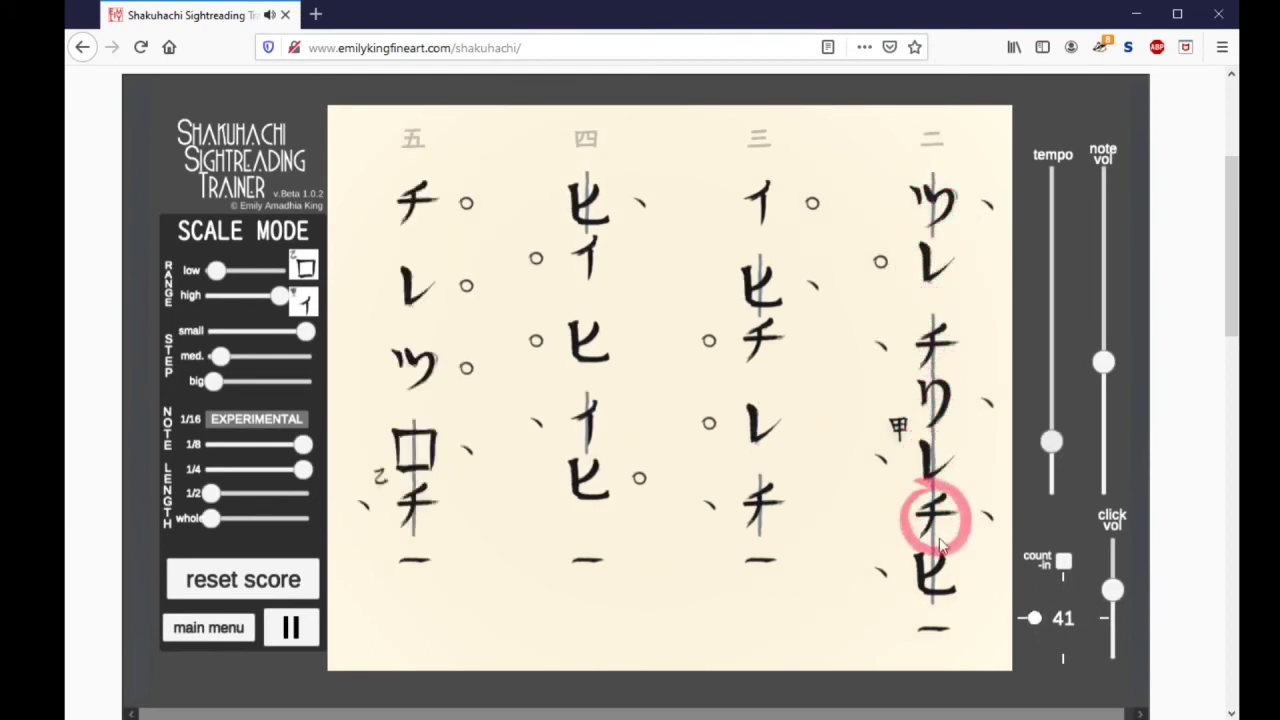
click(295, 630)
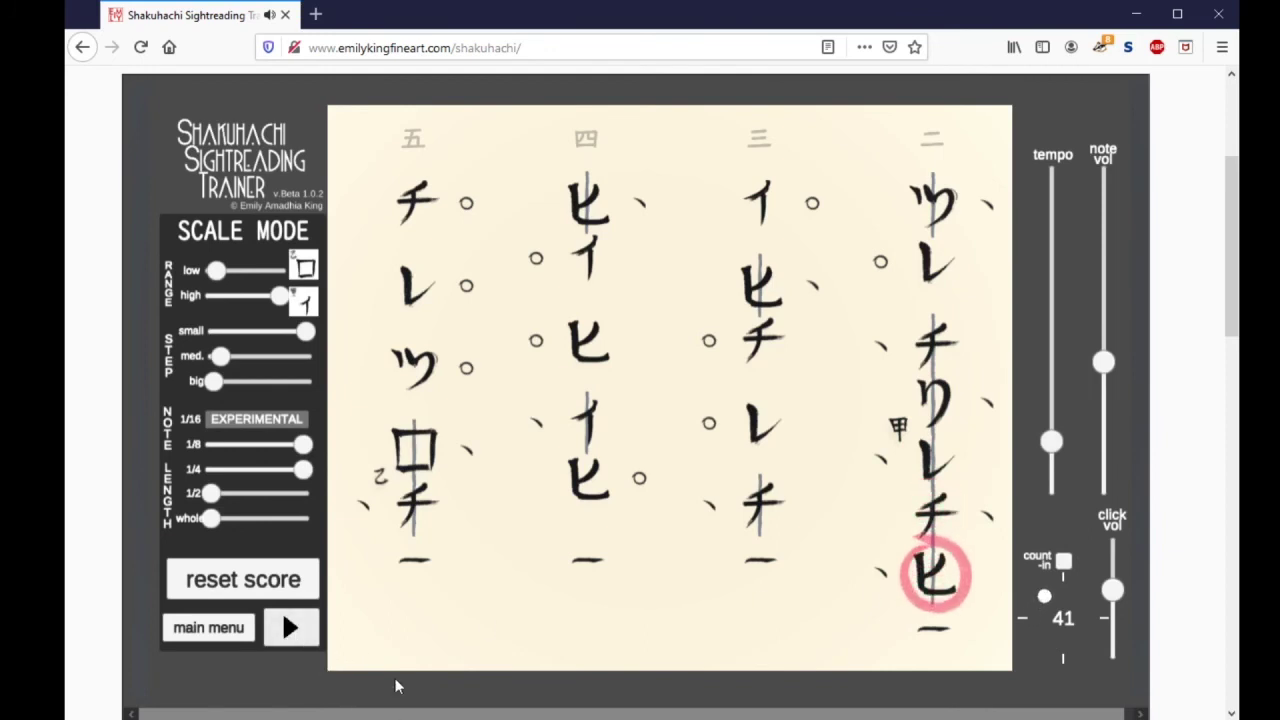
drag(303, 469, 224, 472)
- Zero the eighth notes, set 1/16 to full probability, and generate a sixteenth-note score
drag(302, 445, 211, 447)
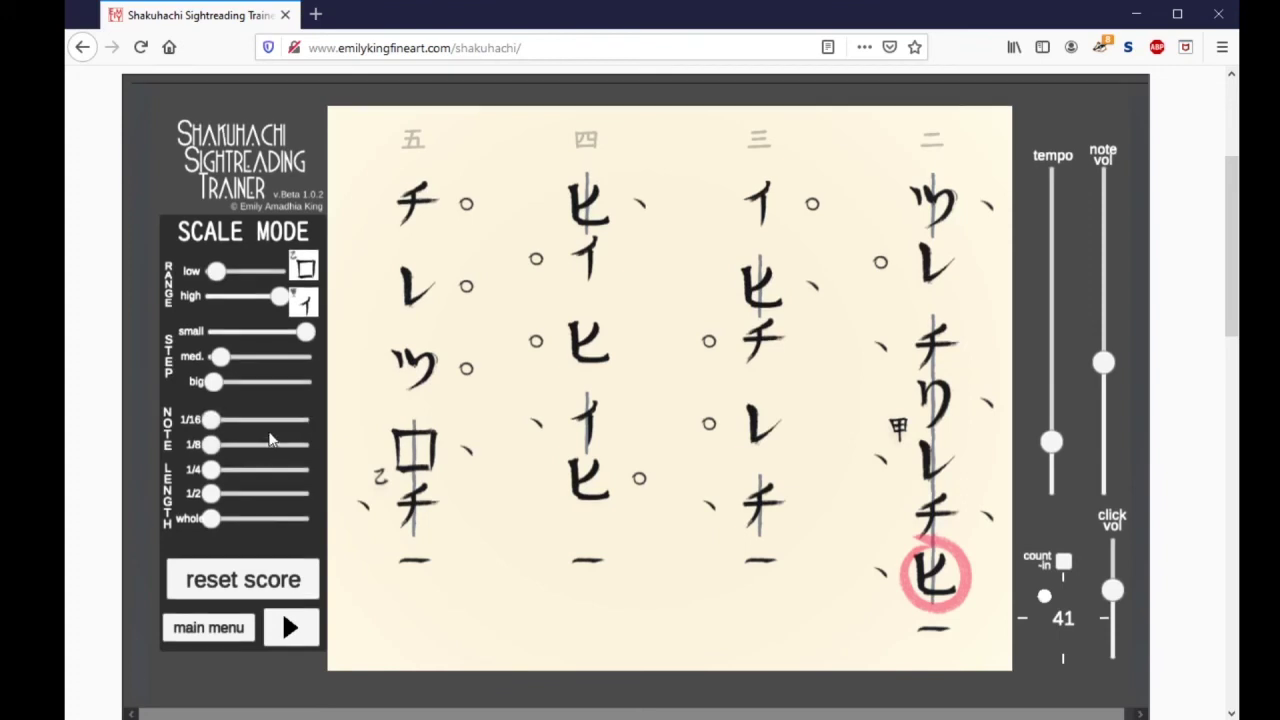
drag(211, 420, 303, 420)
click(261, 582)
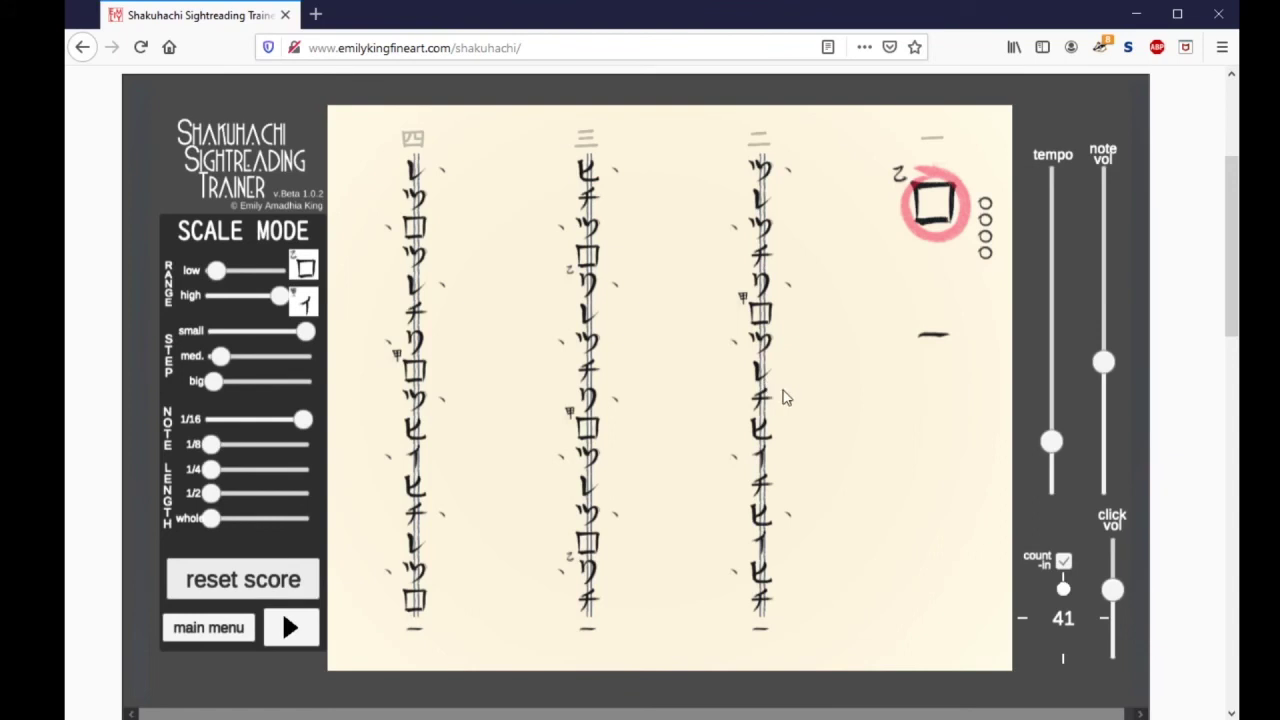
- Zero 16th notes, max quarter notes, add some half, whole and eighth notes for a new score
drag(302, 420, 203, 421)
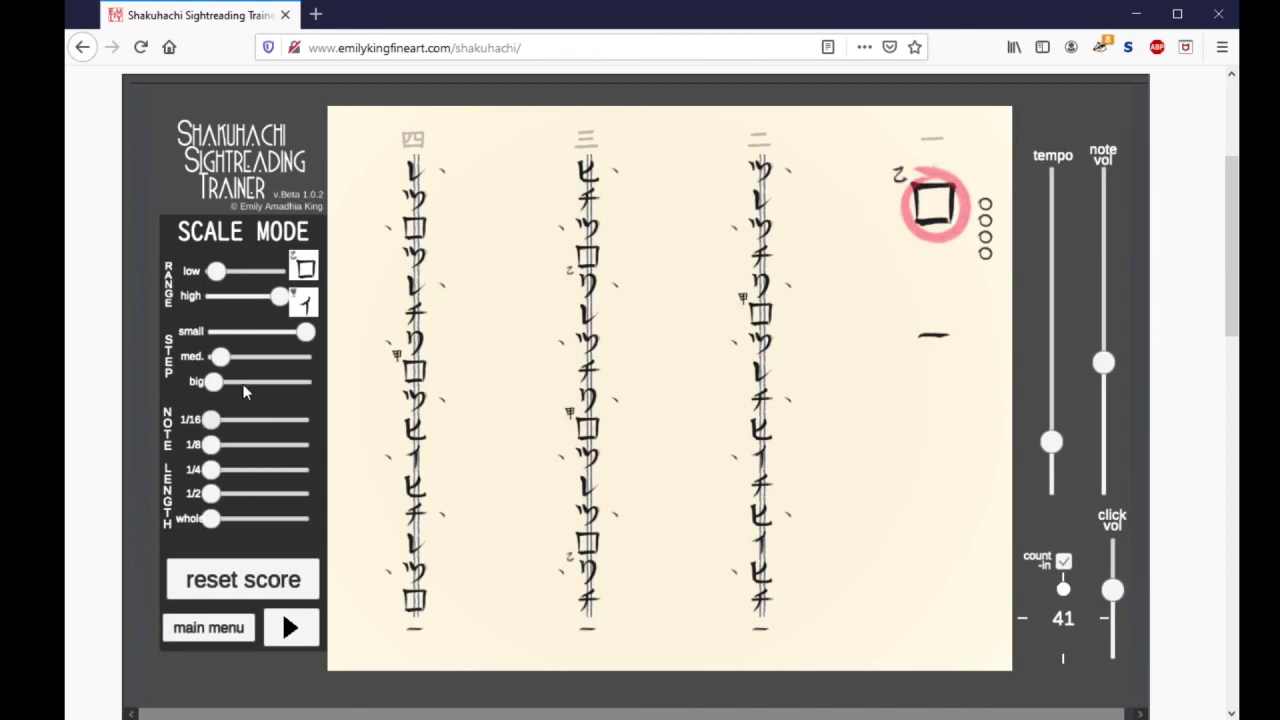
drag(212, 469, 303, 469)
drag(210, 493, 237, 518)
mouse_move(210, 446)
mouse_down()
mouse_move(237, 446)
mouse_move(225, 446)
mouse_up()
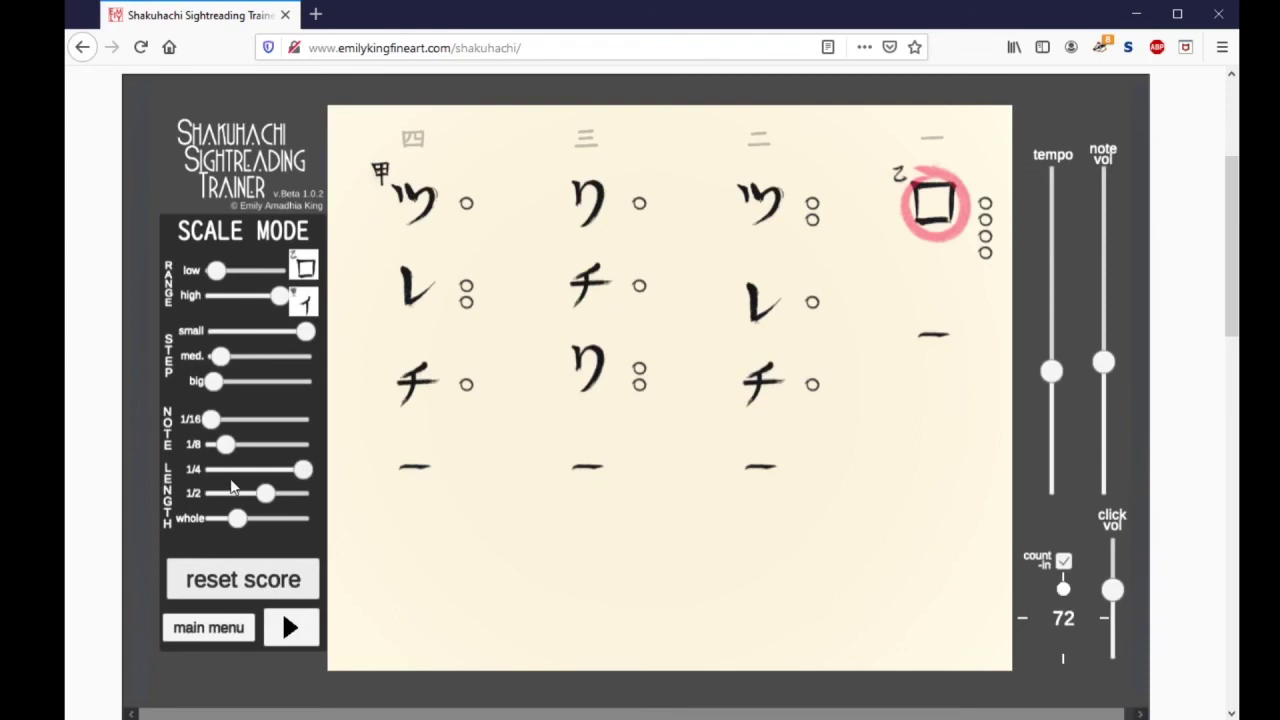